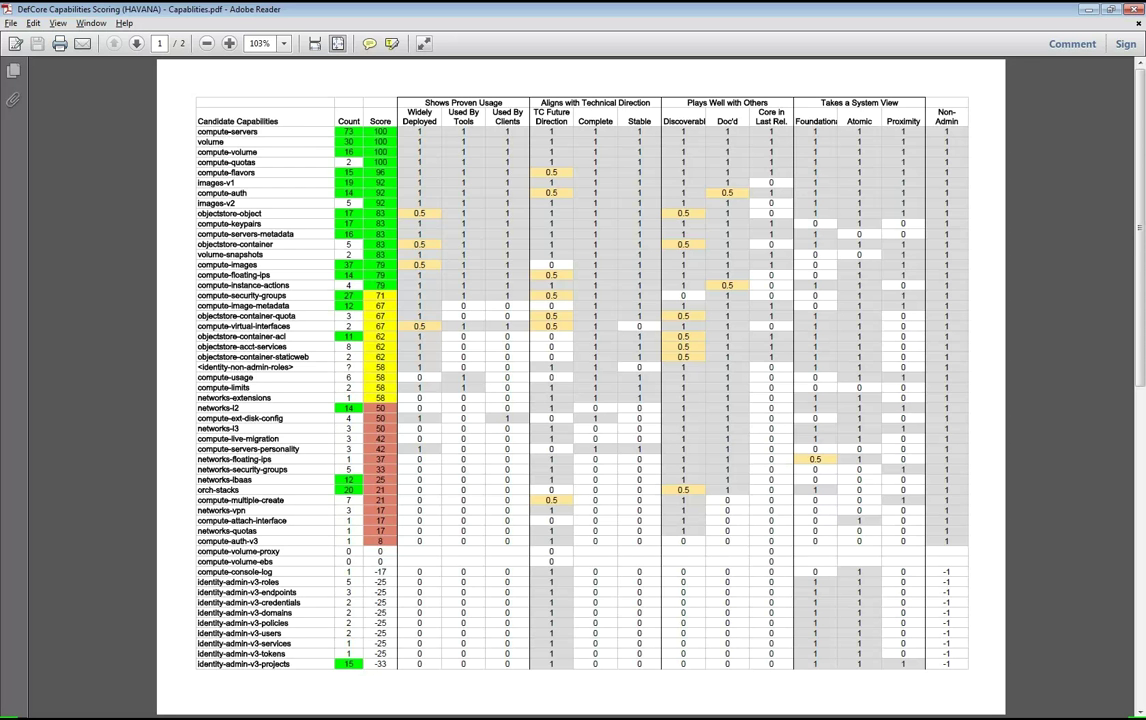
- Switch from the Havana scoring PDF to the capabilities.json file in Chrome
{"action": "key", "text": "alt+Tab"}
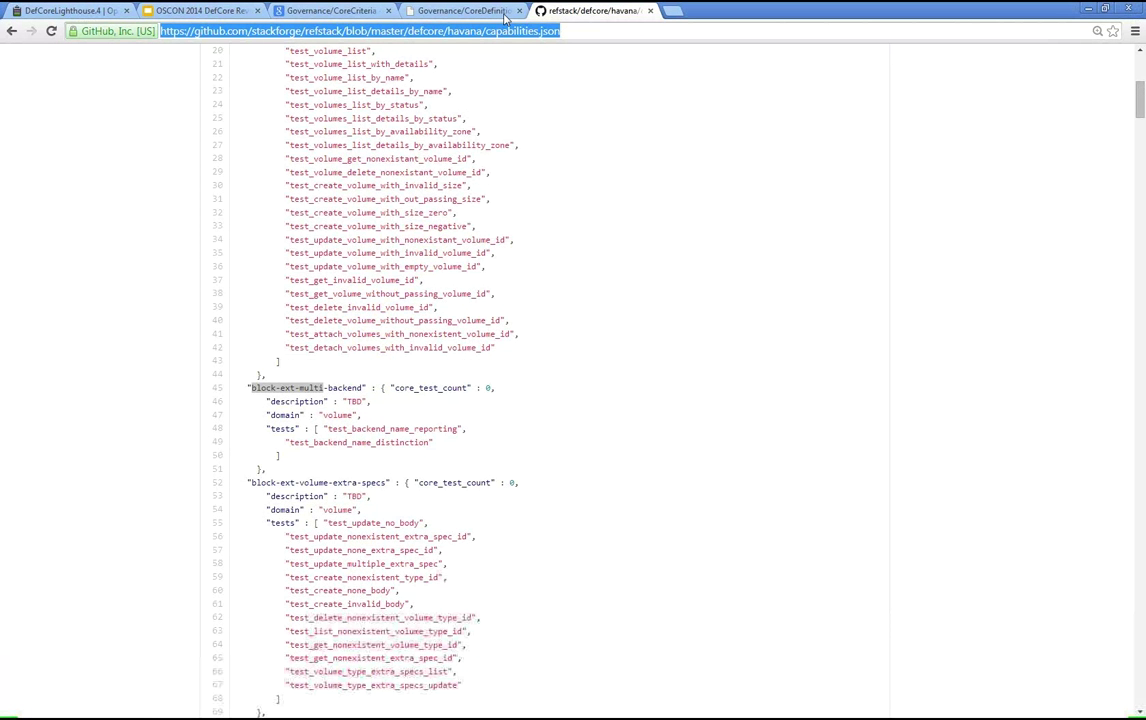
- Paste the Governance/CoreCriteria wiki URL into the Etherpad 6pm notes on line 39, then return to the wiki
{"action": "key", "text": "ctrl+3"}
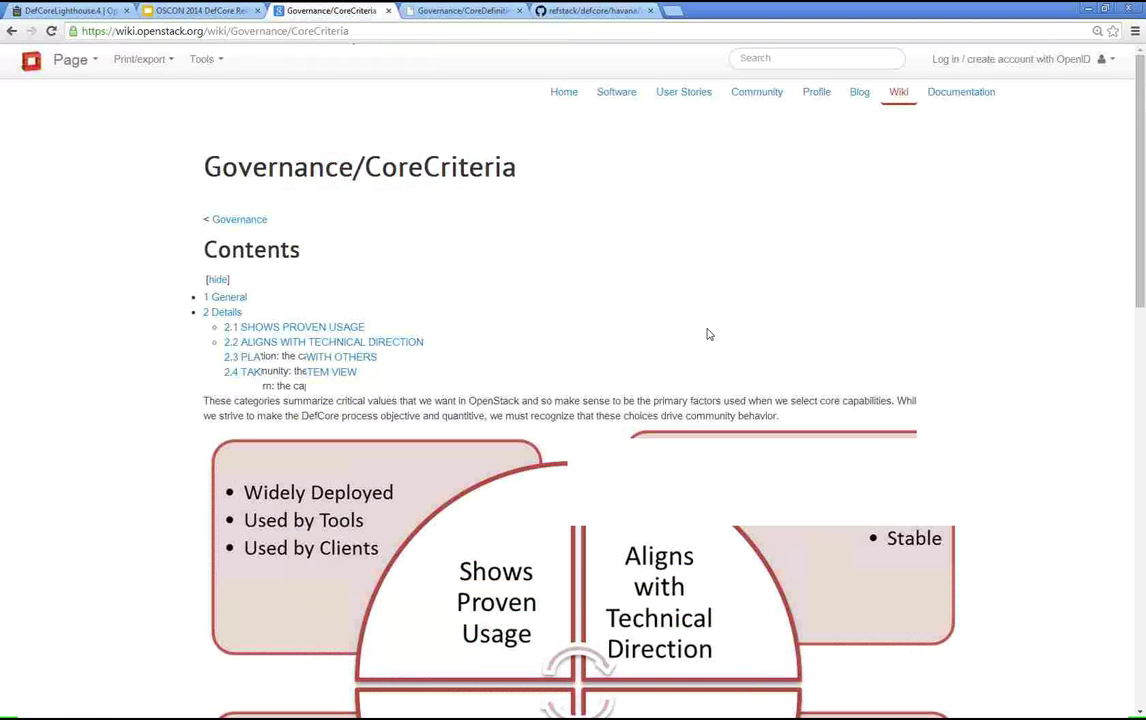
{"action": "scroll", "coordinate": [708, 334], "scroll_direction": "down", "scroll_amount": 2}
{"action": "left_click", "coordinate": [338, 27]}
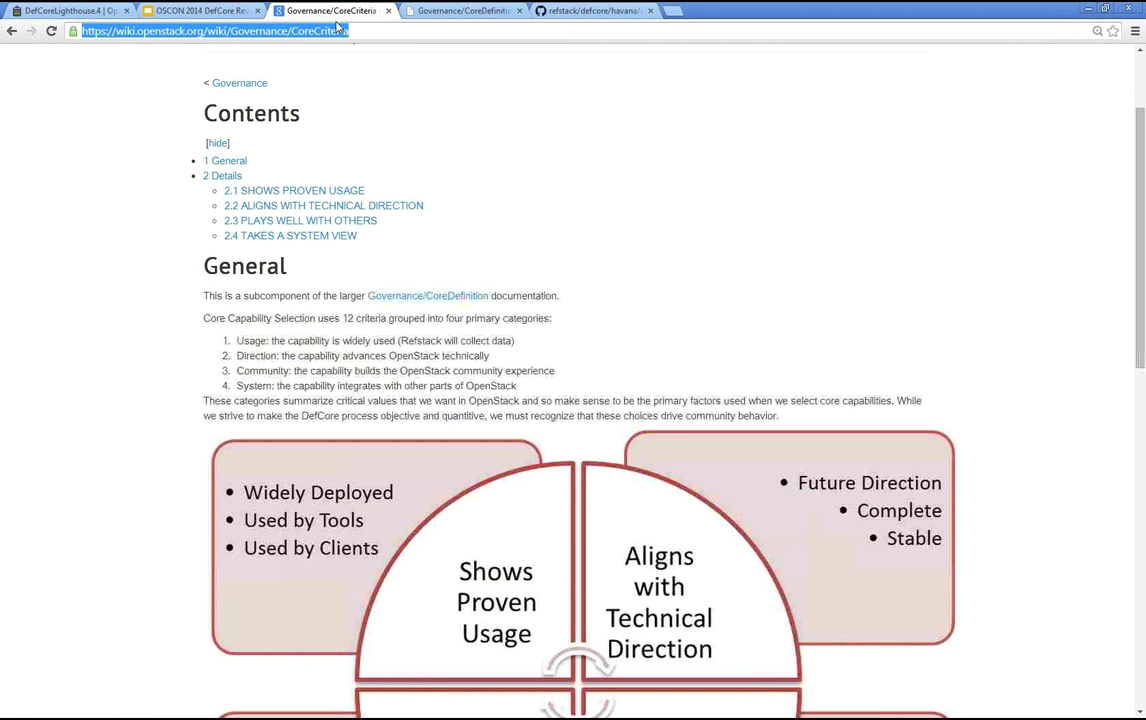
{"action": "key", "text": "ctrl+c"}
{"action": "key", "text": "ctrl+1"}
{"action": "key", "text": "ctrl+v"}
{"action": "key", "text": "Return"}
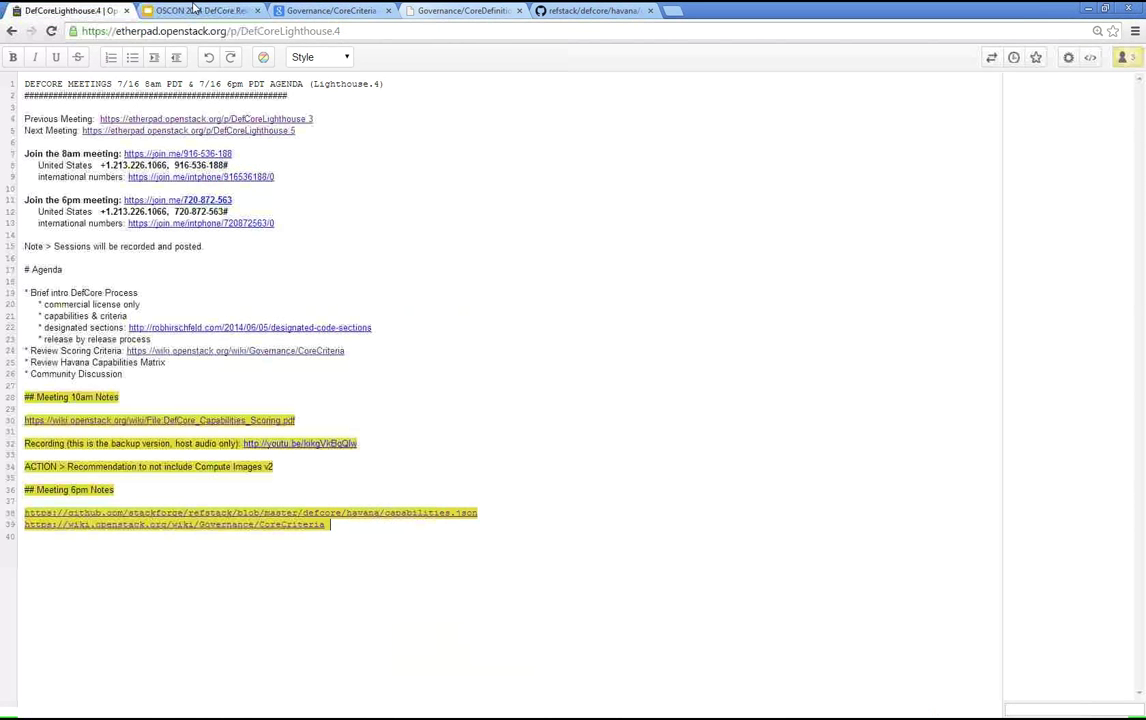
{"action": "left_click", "coordinate": [303, 11]}
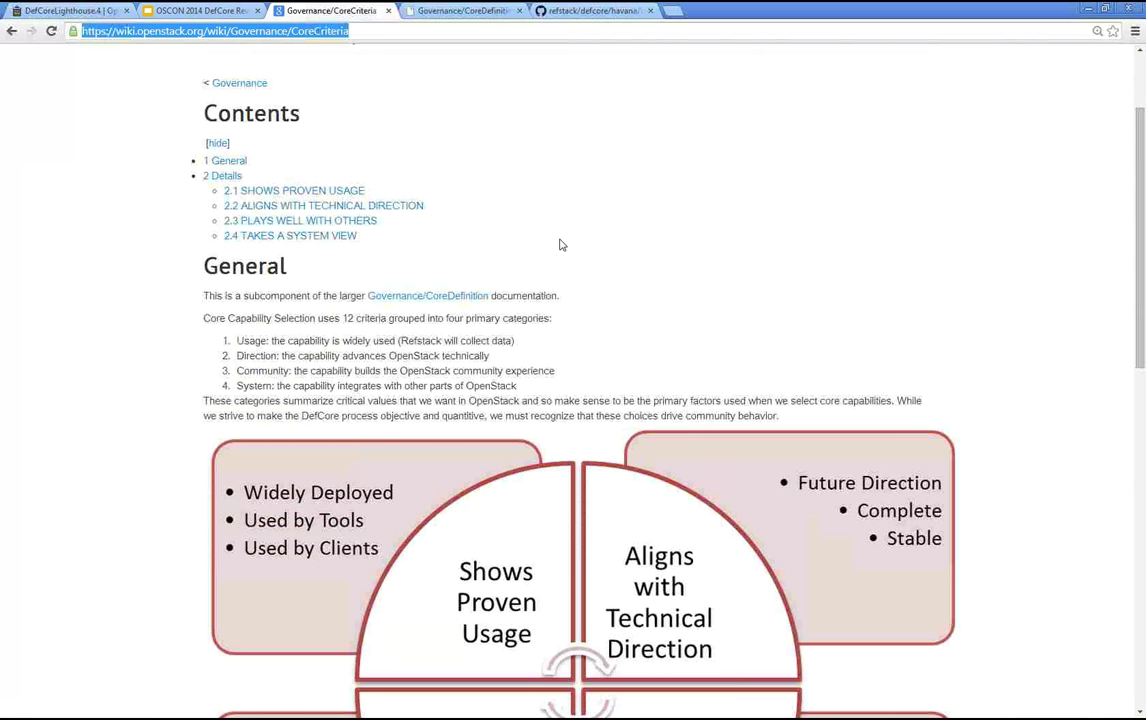
- Read down the CoreCriteria page, highlighting the Doc'd and Core in Last Release criteria
{"action": "scroll", "coordinate": [542, 297], "scroll_direction": "down", "scroll_amount": 2}
{"action": "scroll", "coordinate": [544, 298], "scroll_direction": "down", "scroll_amount": 4}
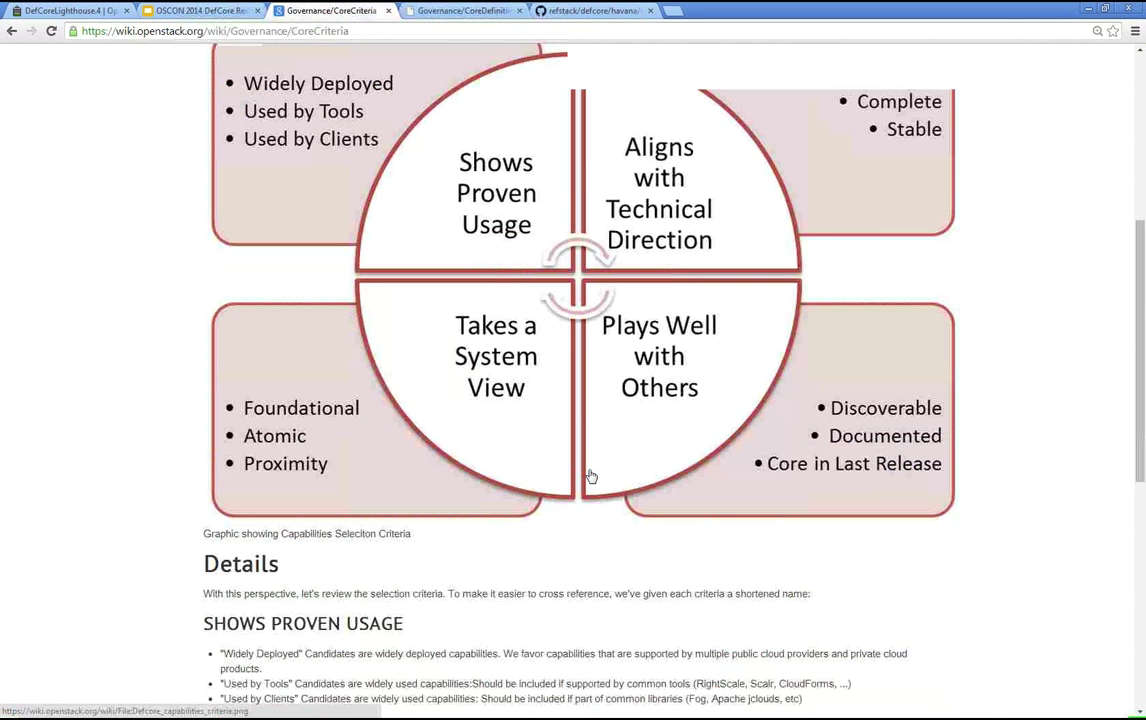
{"action": "scroll", "coordinate": [590, 476], "scroll_direction": "down", "scroll_amount": 5}
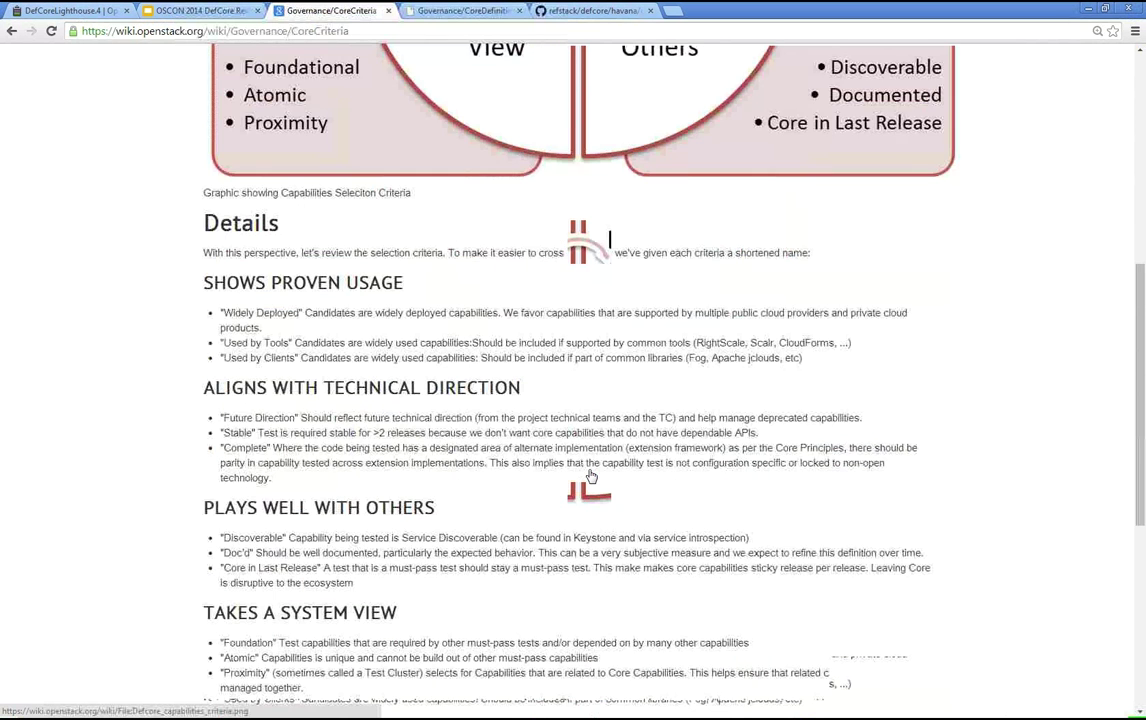
{"action": "scroll", "coordinate": [590, 476], "scroll_direction": "down", "scroll_amount": 2}
{"action": "left_click_drag", "start_coordinate": [227, 429], "coordinate": [390, 460]}
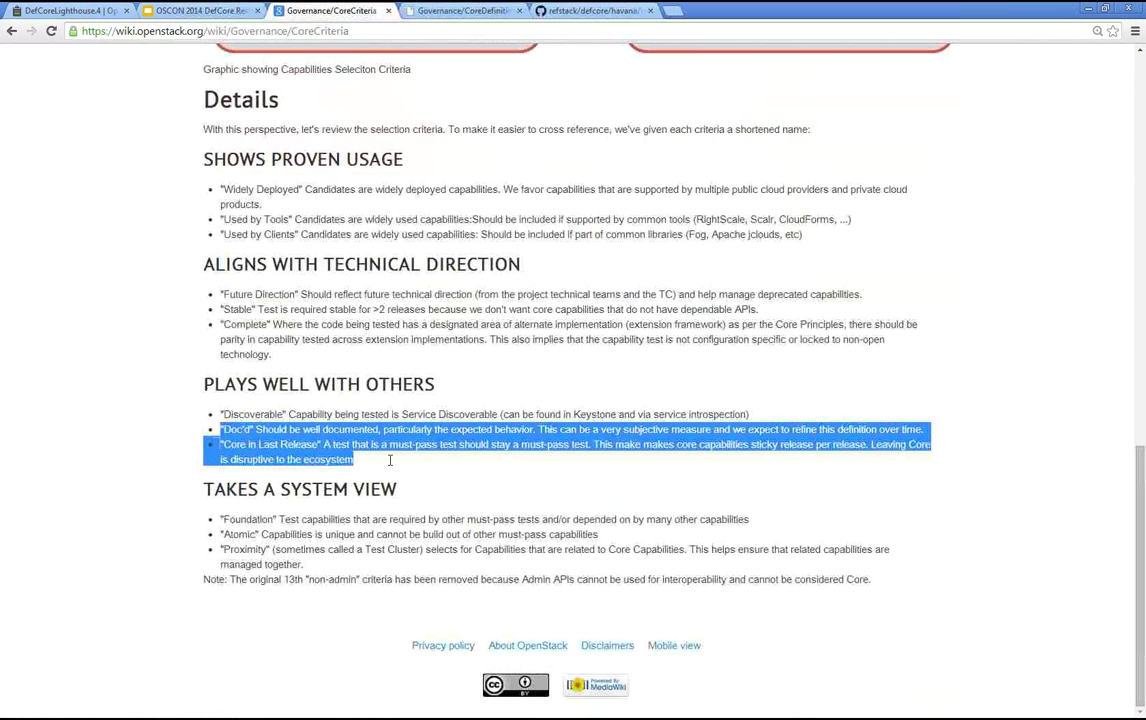
{"action": "left_click", "coordinate": [390, 462]}
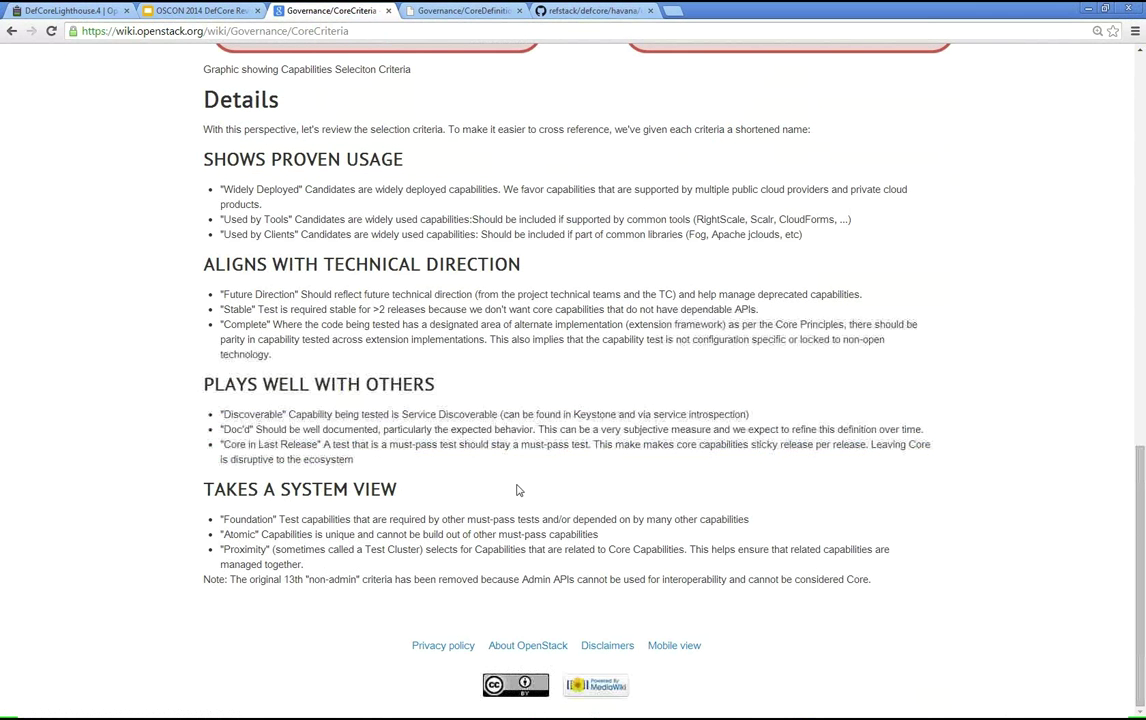
- Scroll back up and return to the refstack/defcore capabilities.json tab
{"action": "scroll", "coordinate": [510, 520], "scroll_direction": "up", "scroll_amount": 2}
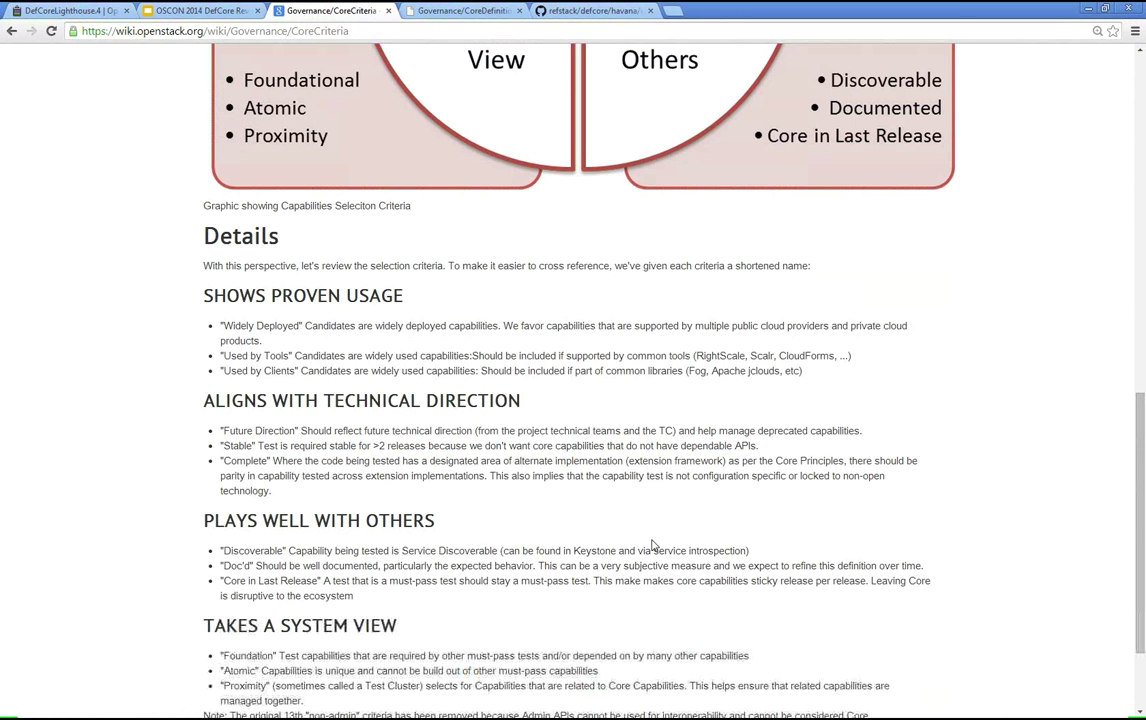
{"action": "scroll", "coordinate": [742, 574], "scroll_direction": "up", "scroll_amount": 3}
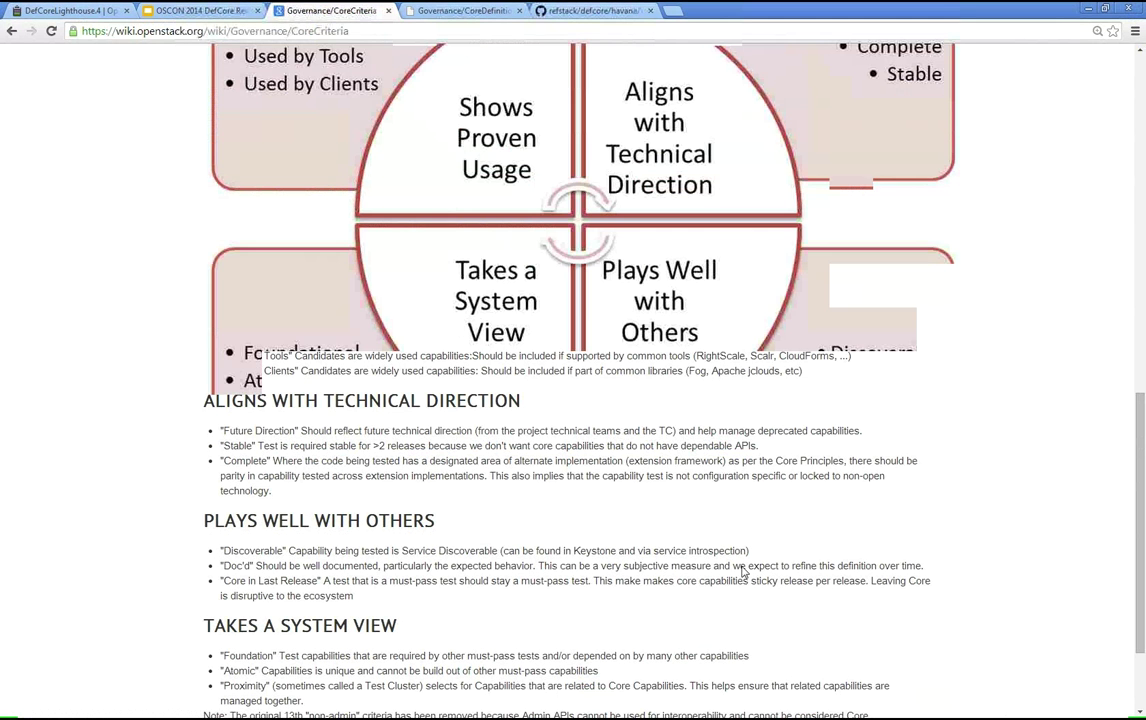
{"action": "scroll", "coordinate": [742, 572], "scroll_direction": "up", "scroll_amount": 4}
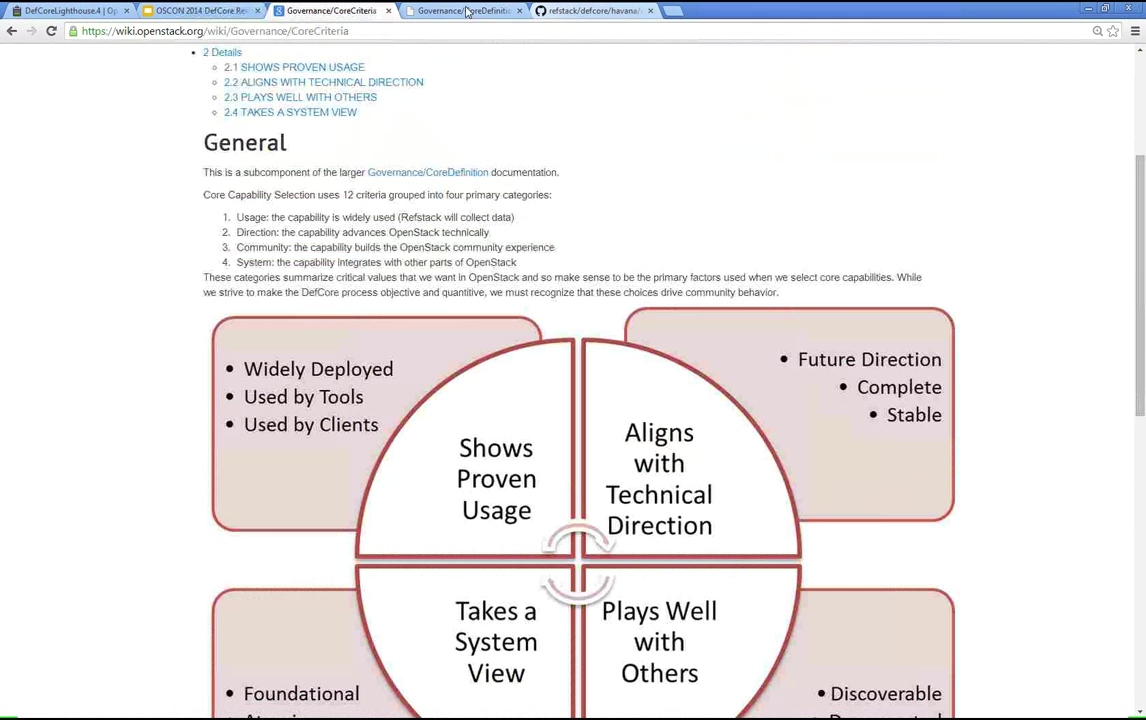
{"action": "left_click", "coordinate": [590, 10]}
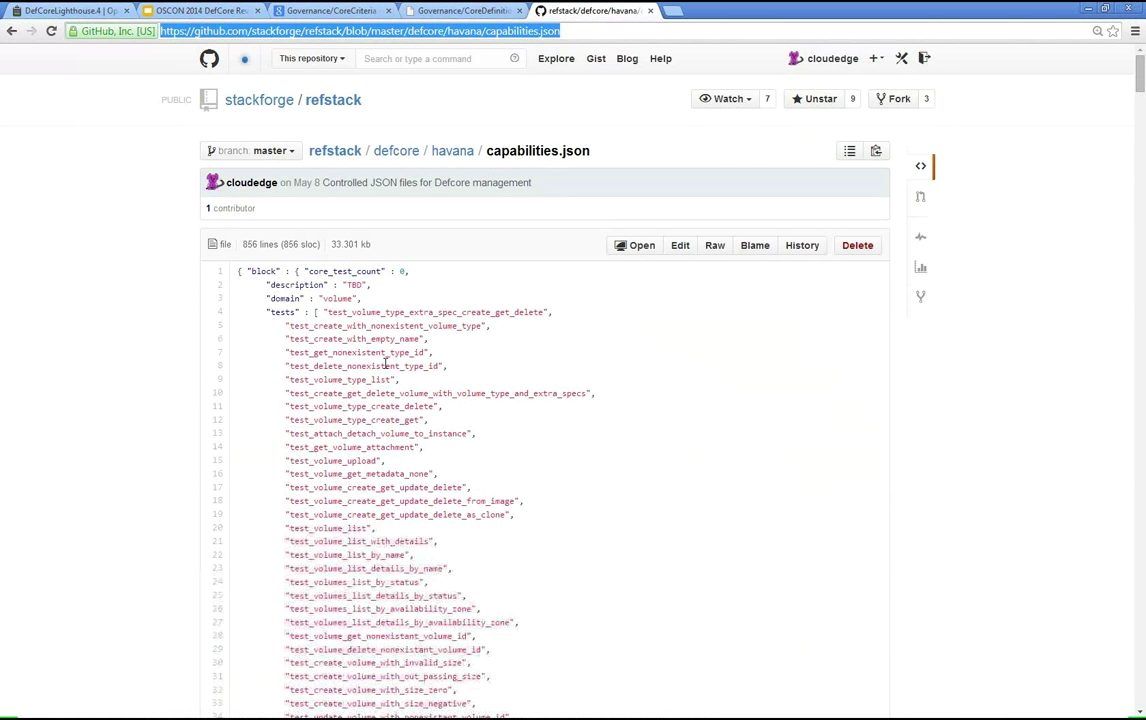
- Highlight the block capability's first test name on line 4, then switch back to the scoring PDF
{"action": "left_click_drag", "start_coordinate": [318, 312], "coordinate": [436, 312]}
{"action": "left_click_drag", "start_coordinate": [540, 392], "coordinate": [534, 404]}
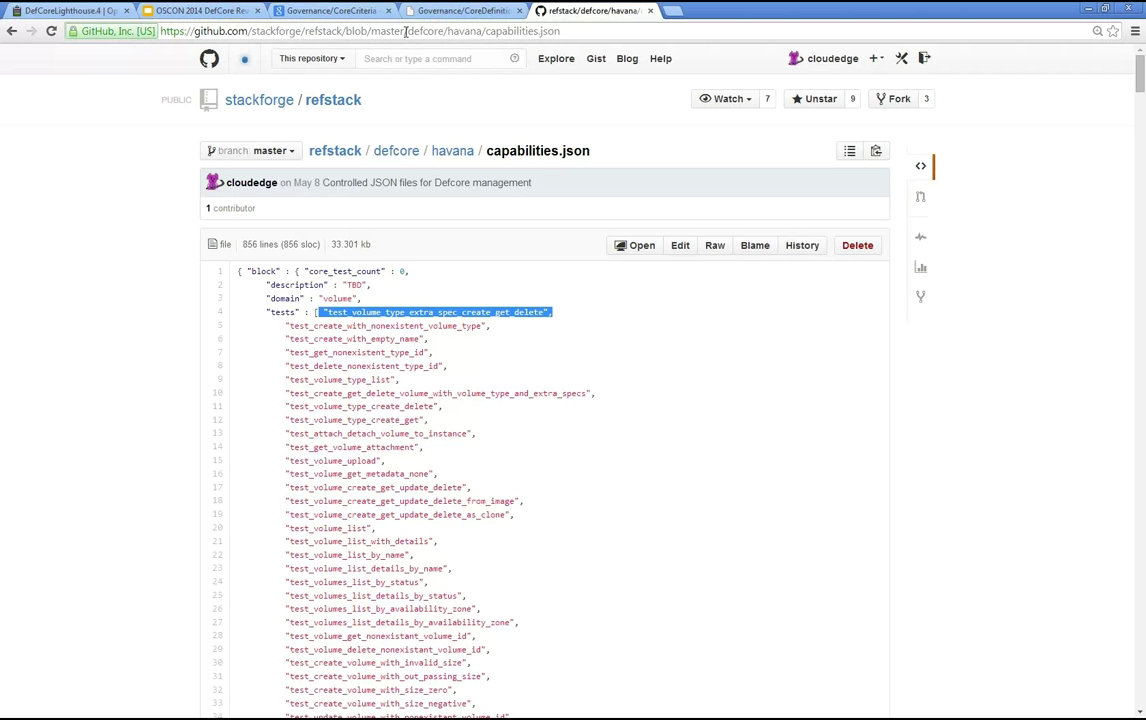
{"action": "key", "text": "alt+Tab"}
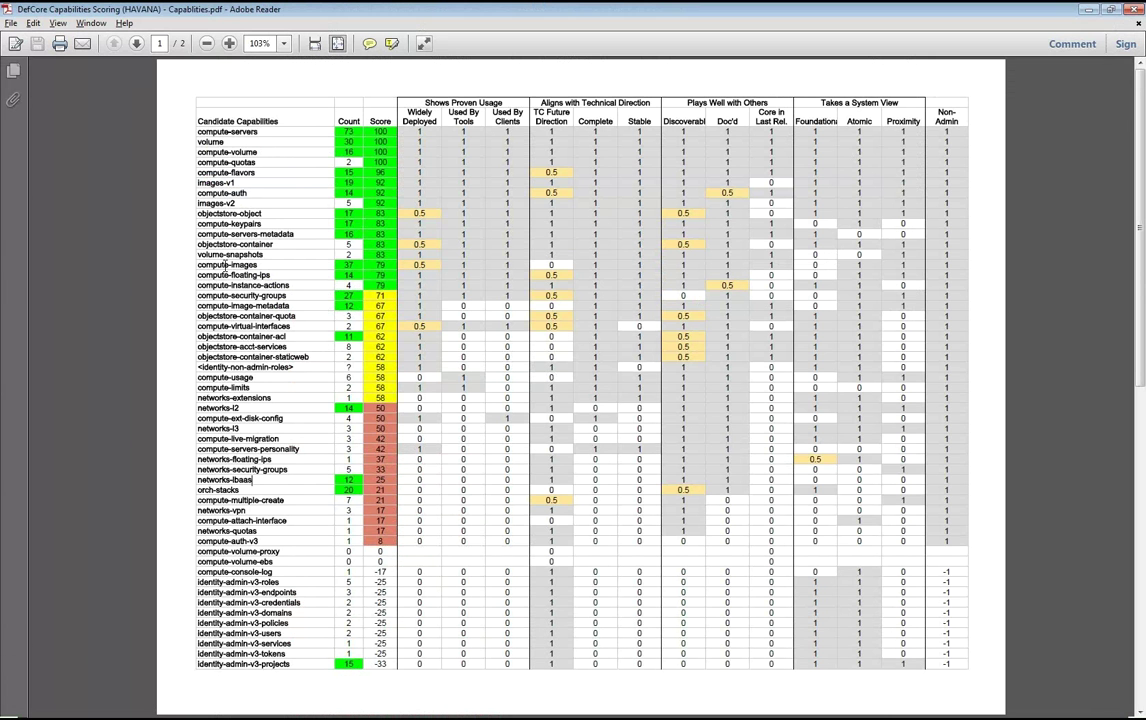
- Search the scoring PDF for 'auth'
{"action": "key", "text": "ctrl+f"}
{"action": "type", "text": "auth"}
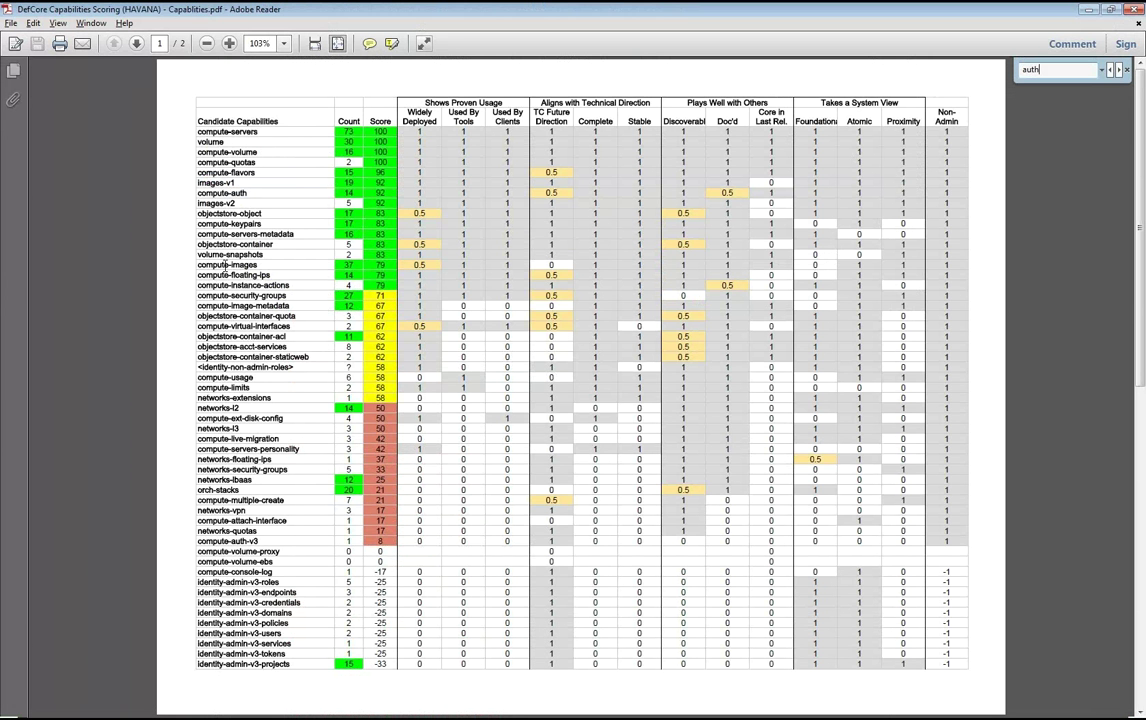
{"action": "key", "text": "Escape"}
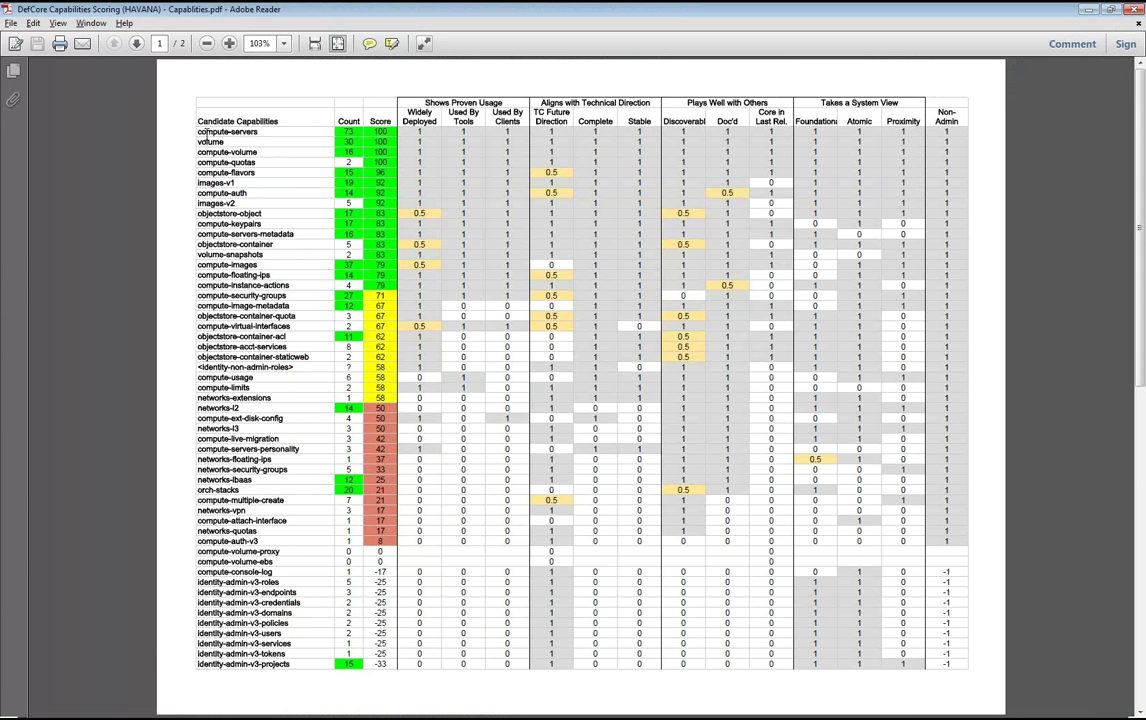
- Inspect the scores of the rows around compute-auth, then return to capabilities.json
{"action": "left_click_drag", "start_coordinate": [186, 172], "coordinate": [263, 190]}
{"action": "left_click", "coordinate": [265, 191]}
{"action": "left_click_drag", "start_coordinate": [415, 192], "coordinate": [210, 178]}
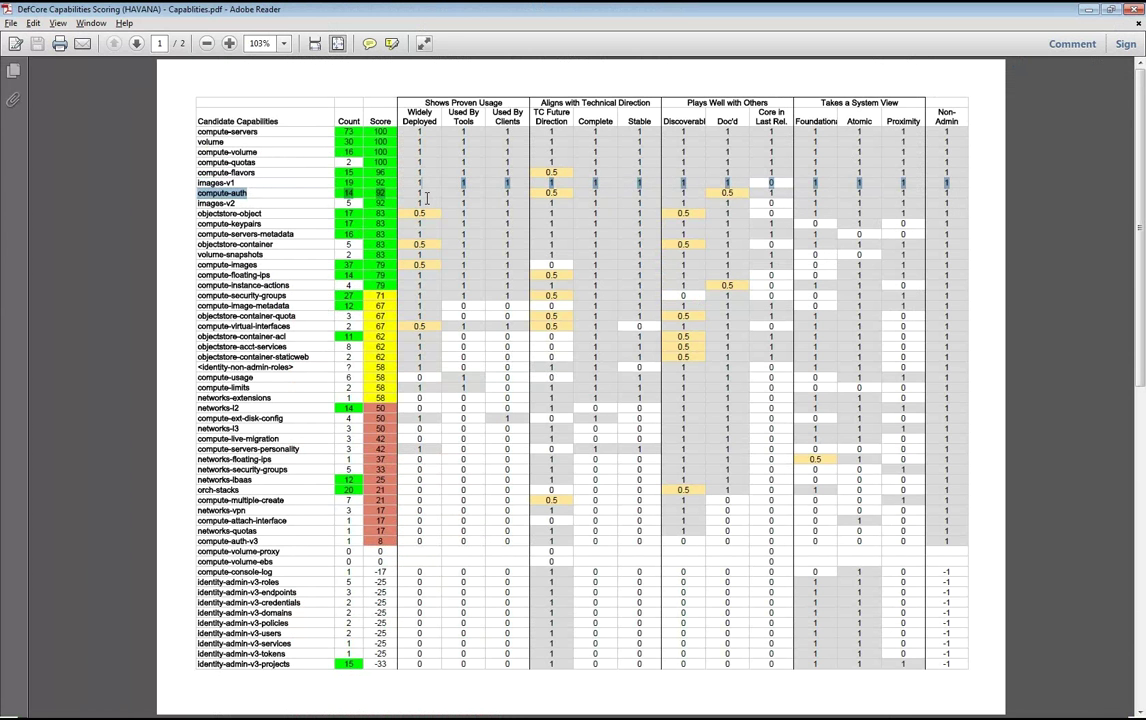
{"action": "left_click", "coordinate": [419, 195]}
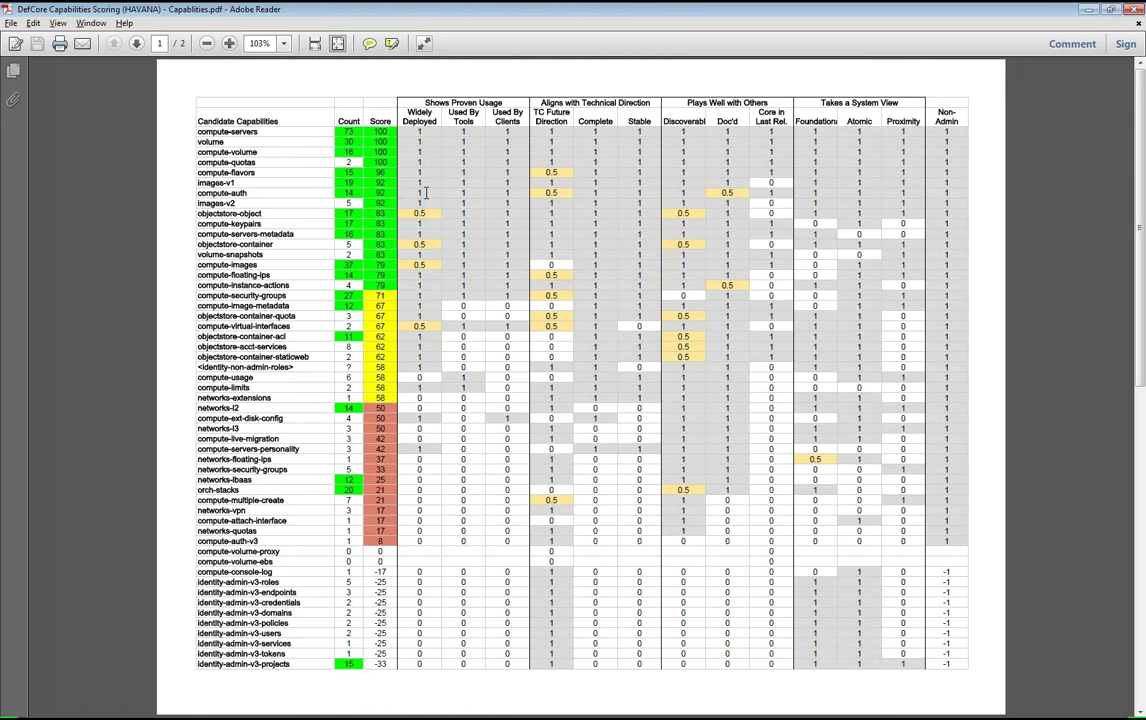
{"action": "left_click_drag", "start_coordinate": [432, 193], "coordinate": [432, 194]}
{"action": "key", "text": "alt+Tab"}
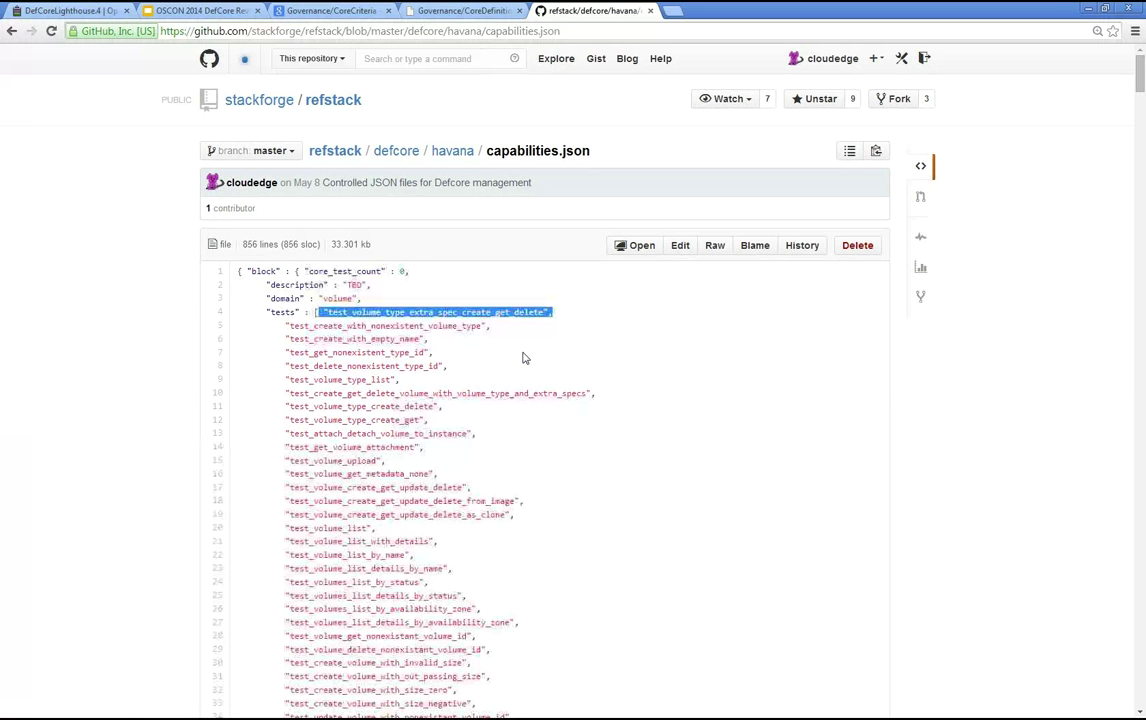
- Search capabilities.json for 'compute-auth' and highlight its test name on line 205
{"action": "key", "text": "ctrl+f"}
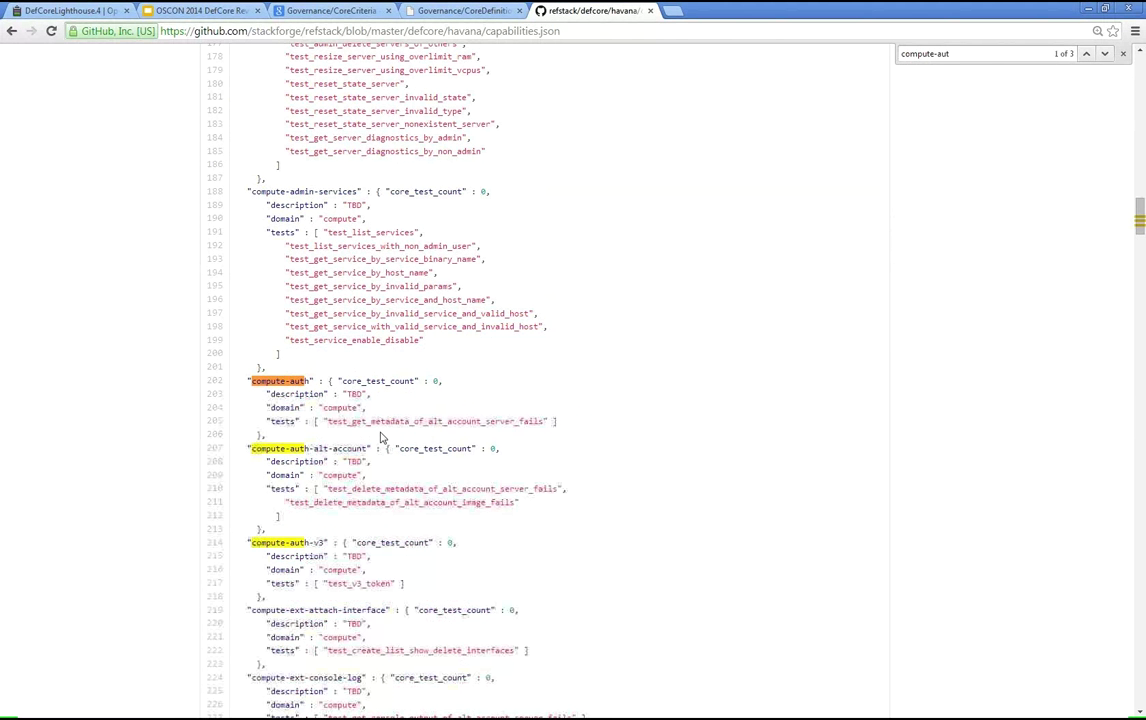
{"action": "scroll", "coordinate": [270, 318], "scroll_direction": "down", "scroll_amount": 1}
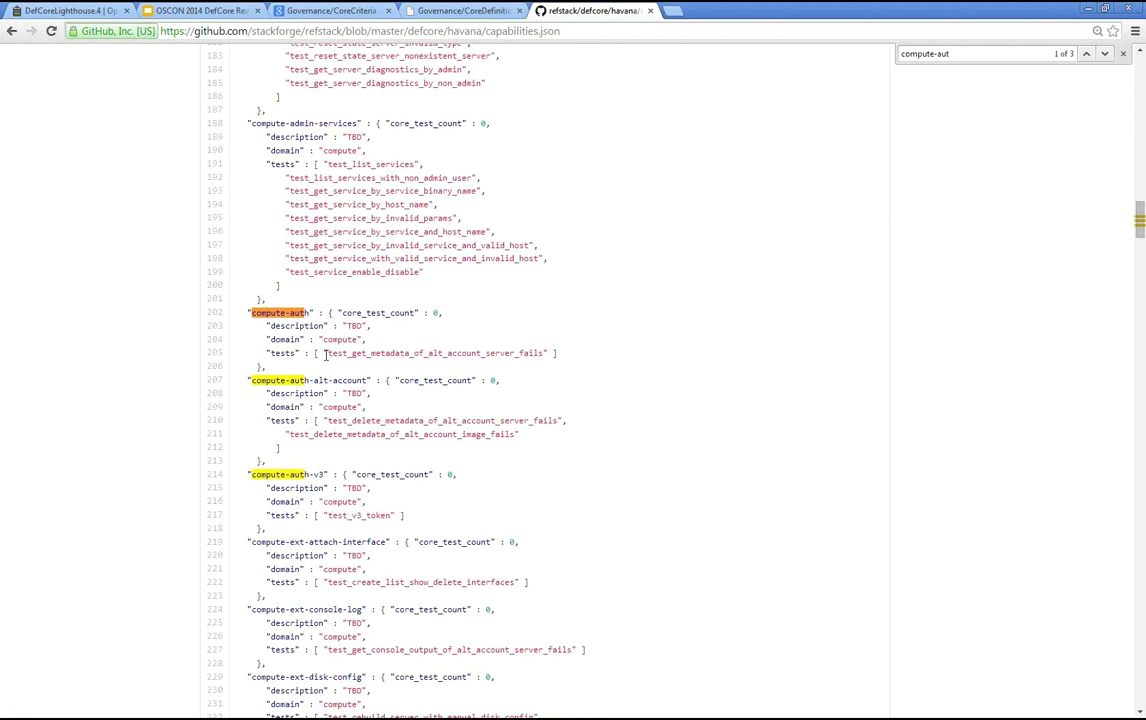
{"action": "left_click_drag", "start_coordinate": [325, 354], "coordinate": [544, 354]}
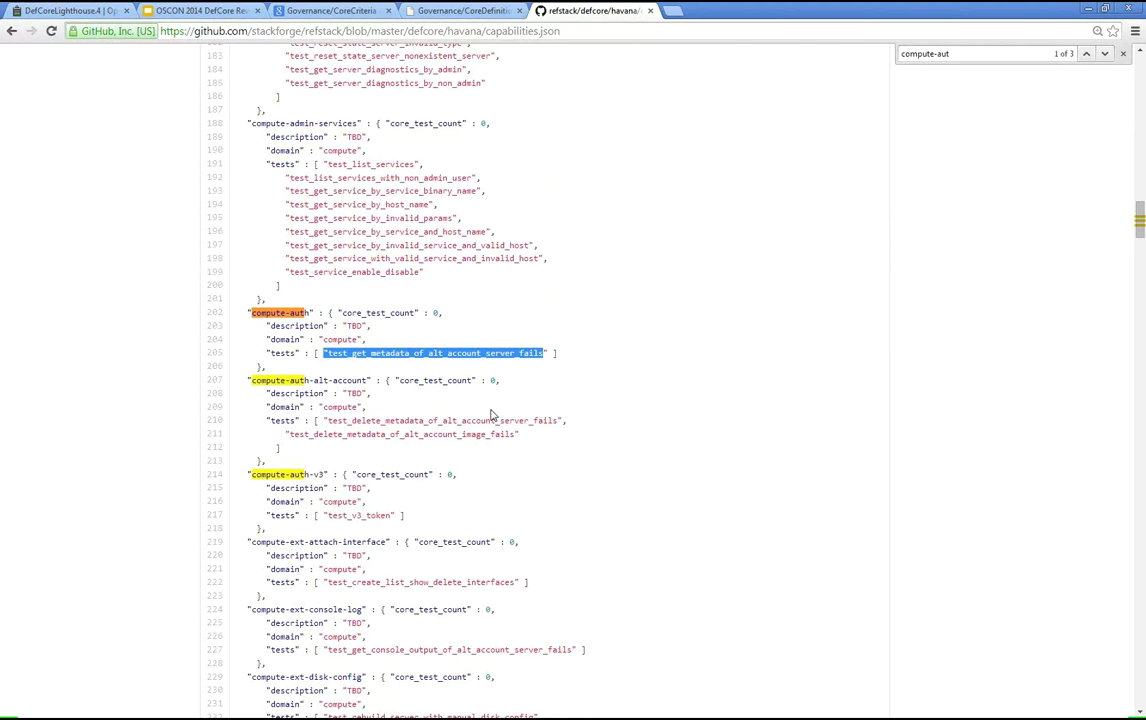
{"action": "key", "text": "alt+Tab"}
{"action": "key", "text": "ctrl+f"}
{"action": "type", "text": "co"}
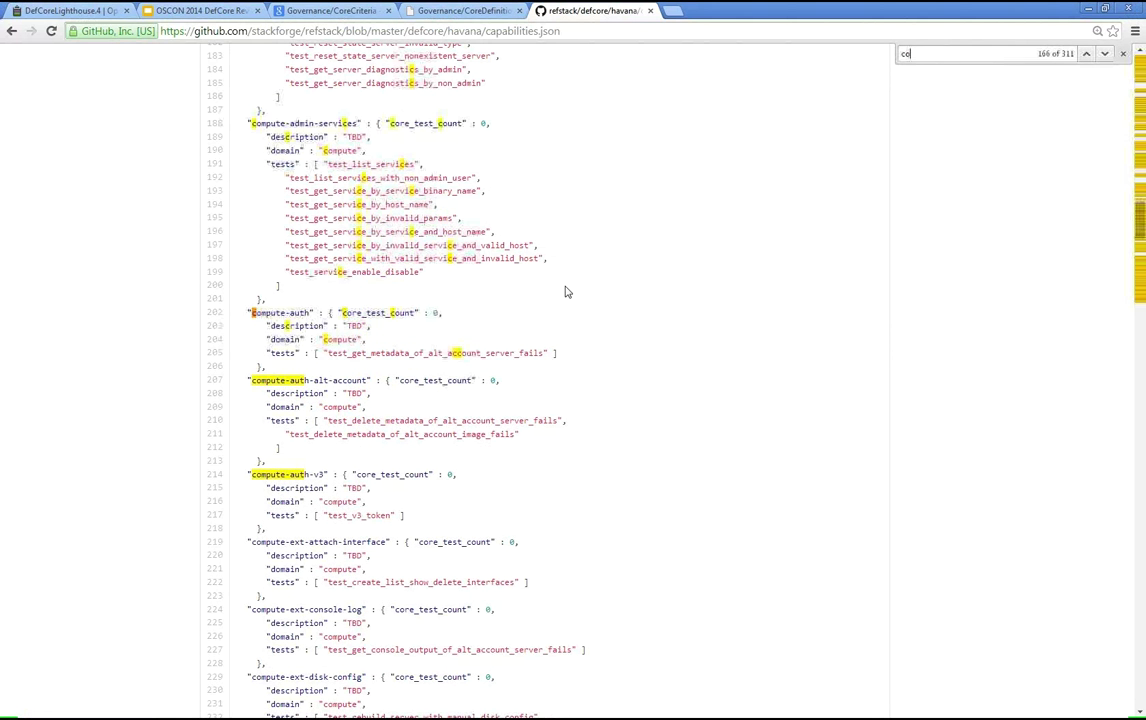
{"action": "type", "text": "mpute-auth"}
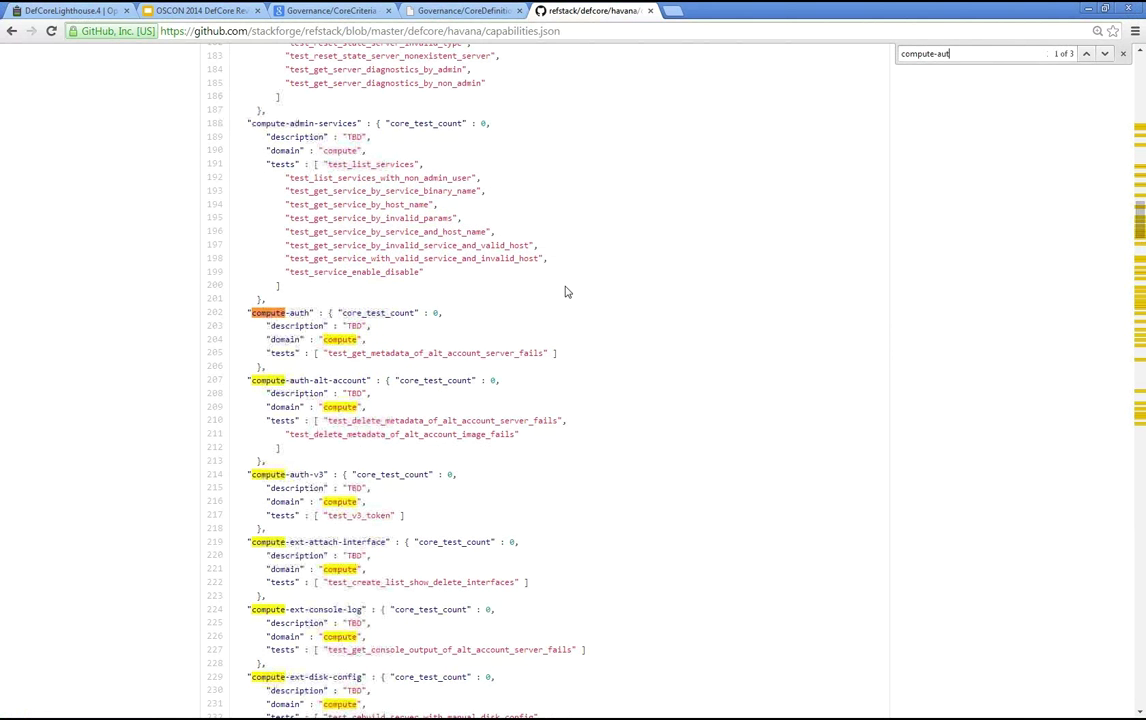
{"action": "key", "text": "Return"}
{"action": "key", "text": "Return"}
{"action": "key", "text": "Return"}
{"action": "key", "text": "Return"}
{"action": "key", "text": "Return"}
{"action": "key", "text": "Return"}
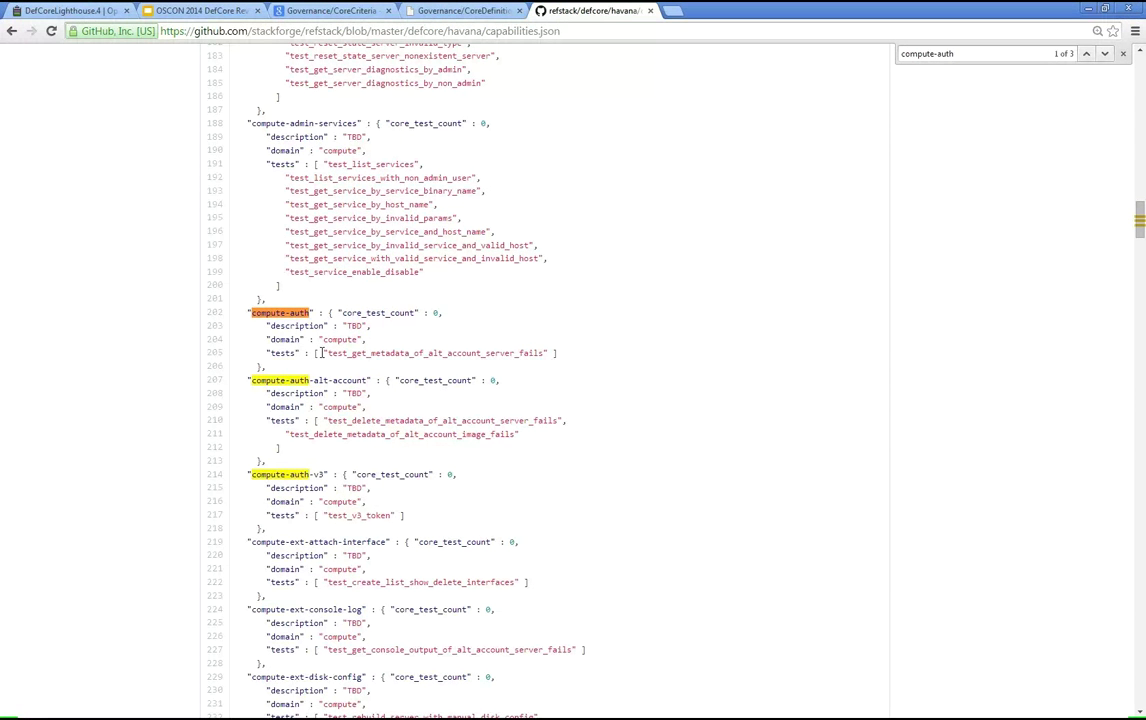
{"action": "left_click_drag", "start_coordinate": [326, 353], "coordinate": [553, 353]}
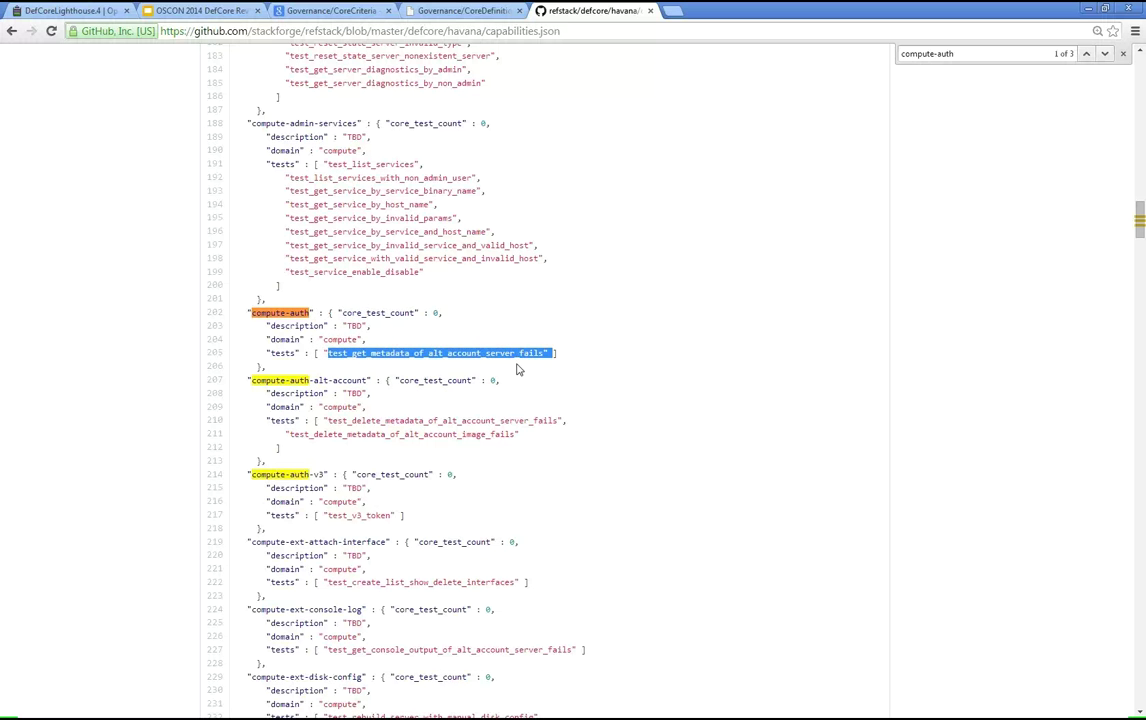
{"action": "scroll", "coordinate": [518, 369], "scroll_direction": "up", "scroll_amount": 1}
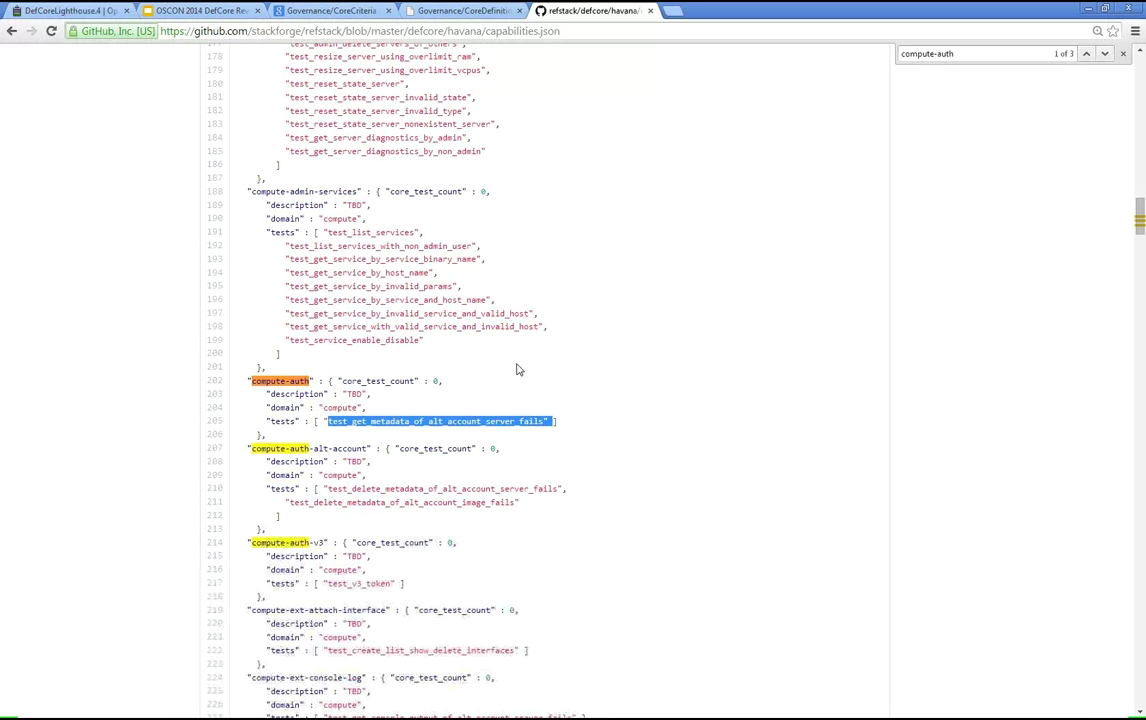
{"action": "scroll", "coordinate": [518, 369], "scroll_direction": "up", "scroll_amount": 7}
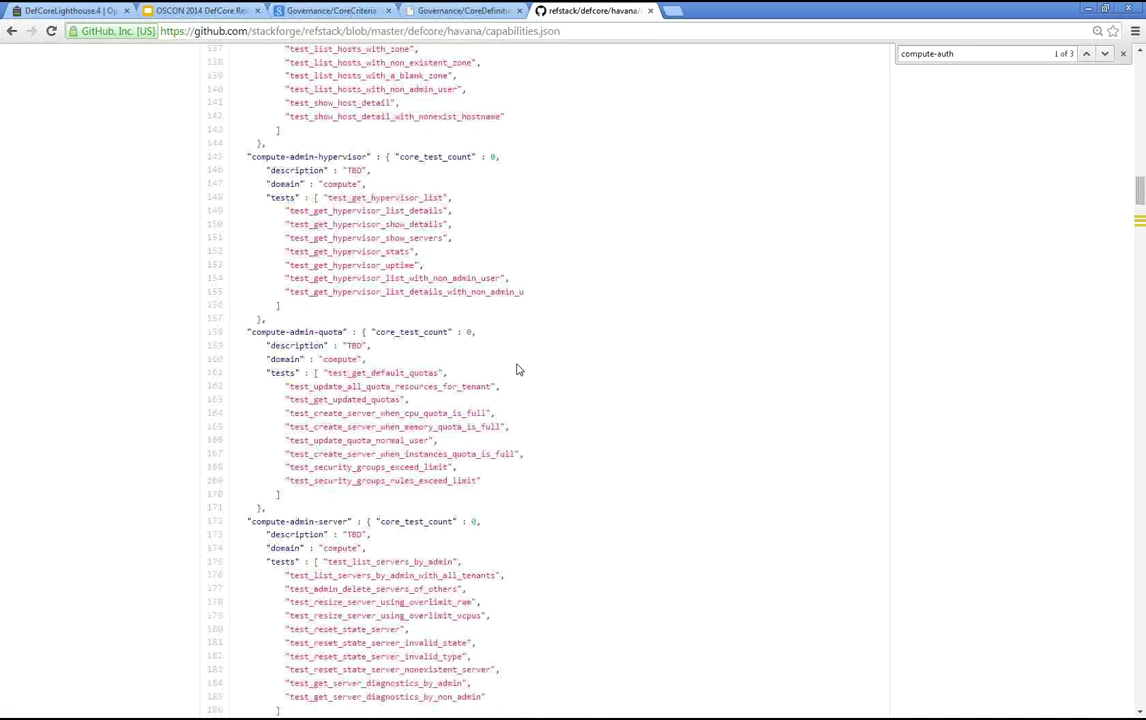
{"action": "scroll", "coordinate": [518, 369], "scroll_direction": "up", "scroll_amount": 3}
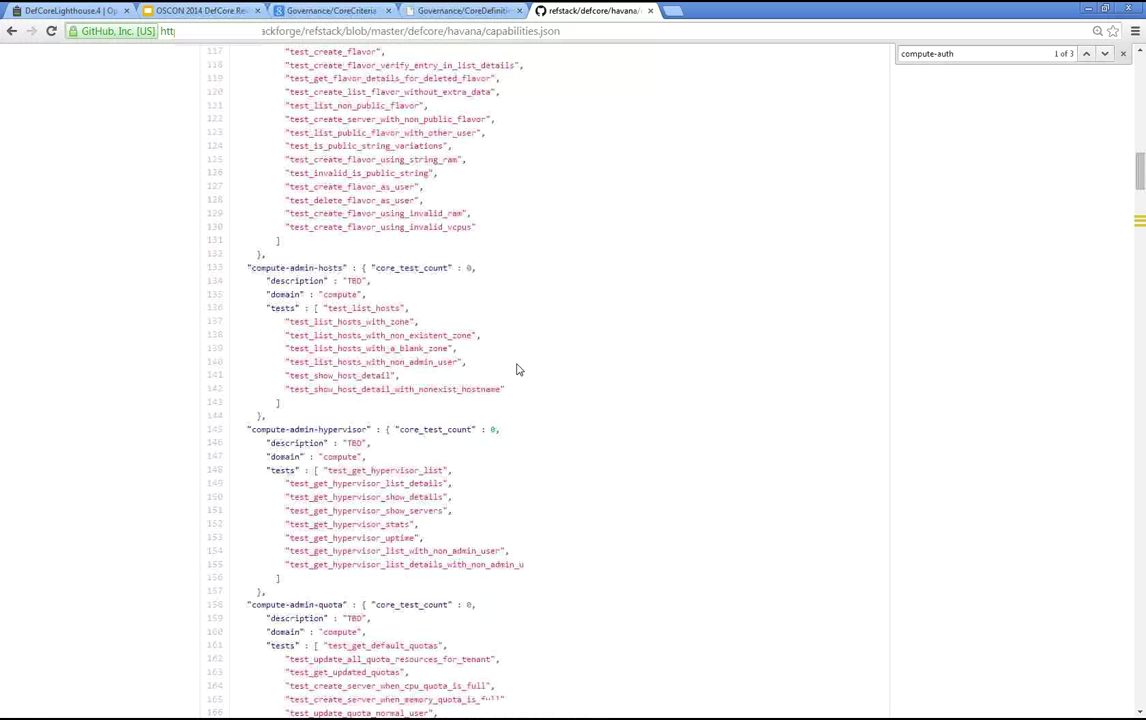
- Move the DefCore Capabilities Scoring (HAVANA) spreadsheet tab into the main Chrome window
{"action": "key", "text": "ctrl+t"}
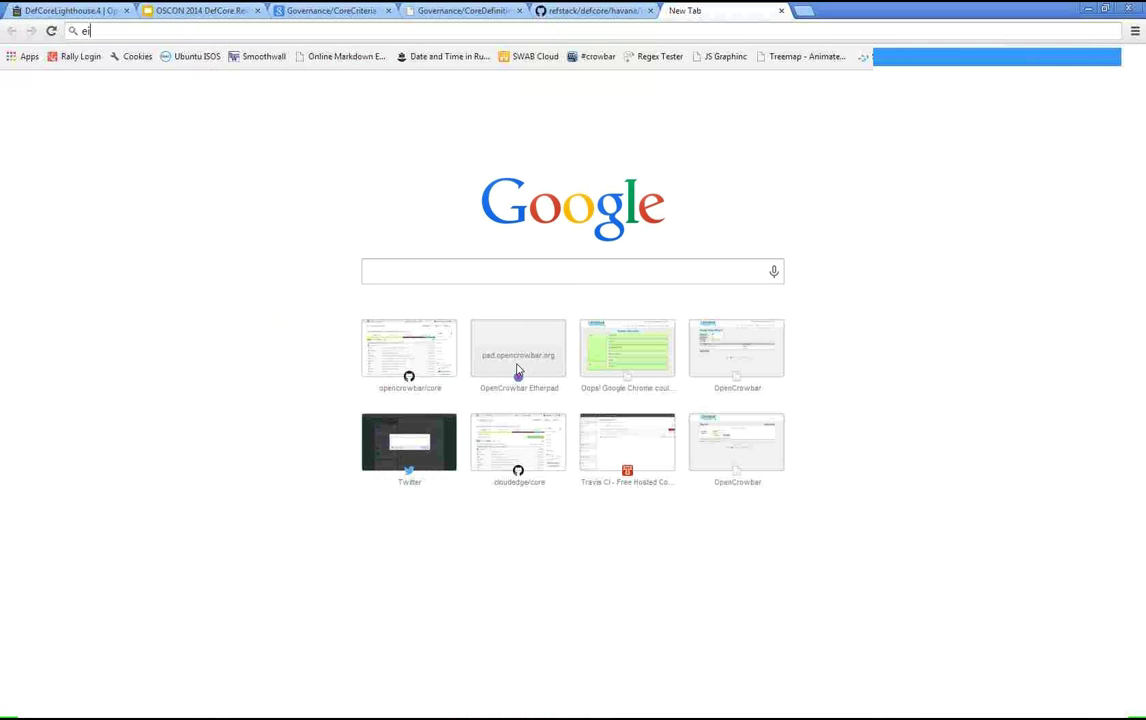
{"action": "key", "text": "BackSpace"}
{"action": "key", "text": "BackSpace"}
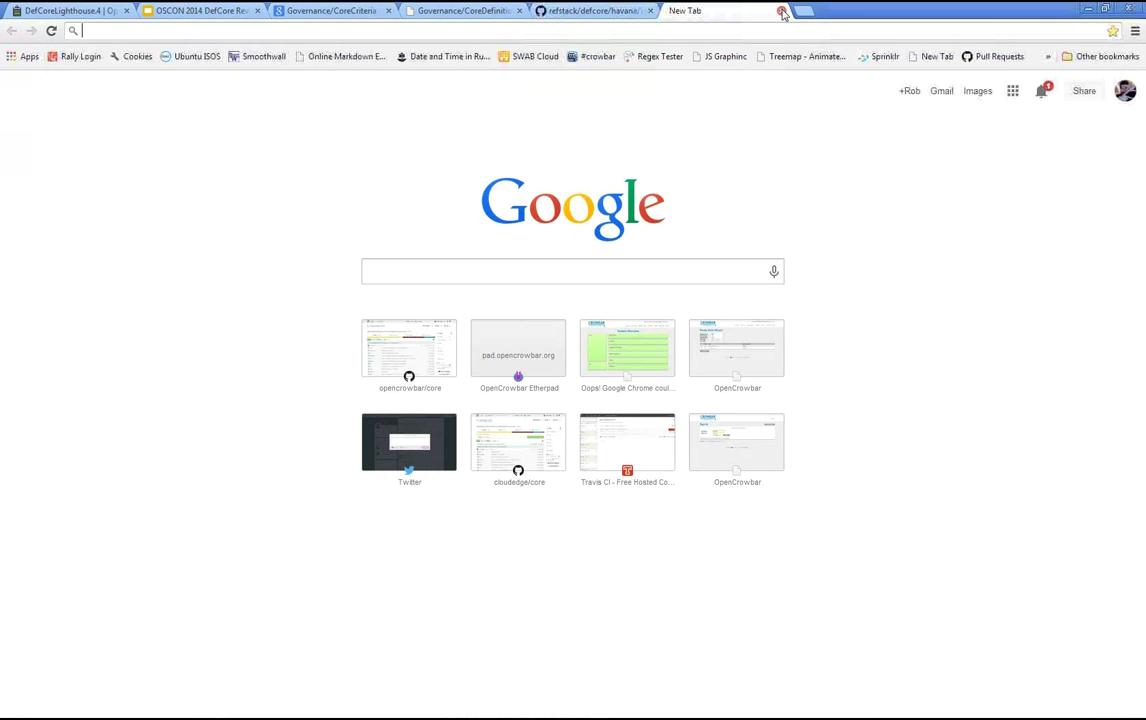
{"action": "left_click", "coordinate": [782, 11]}
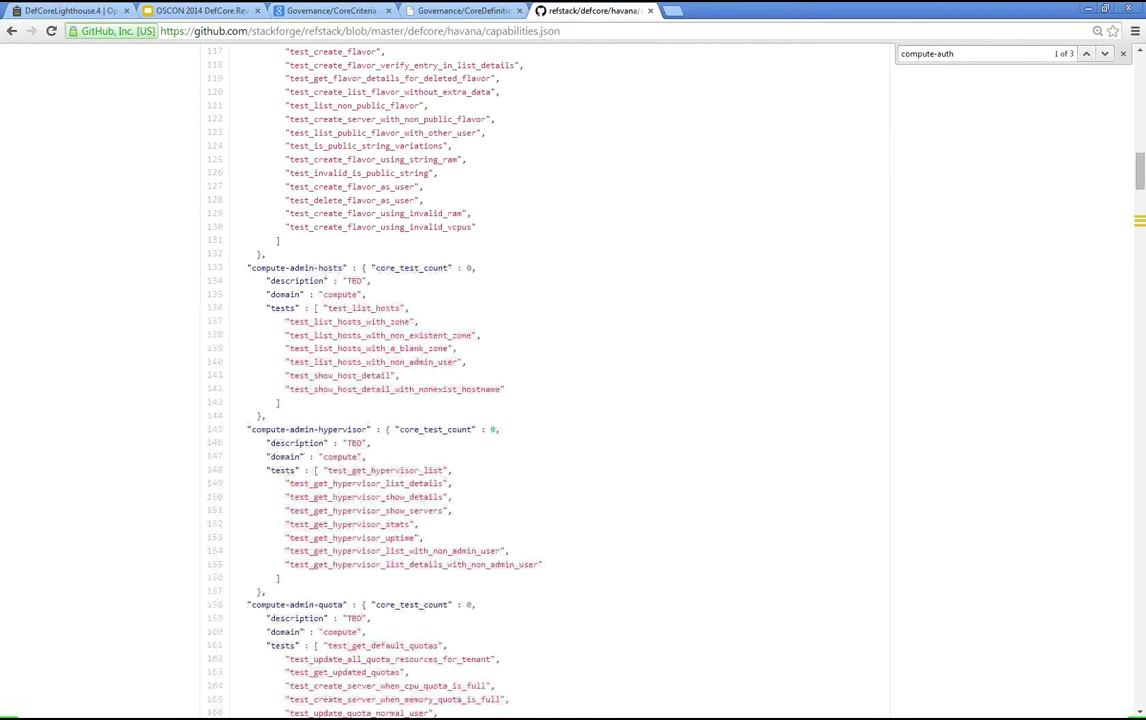
{"action": "key", "text": "alt+Tab"}
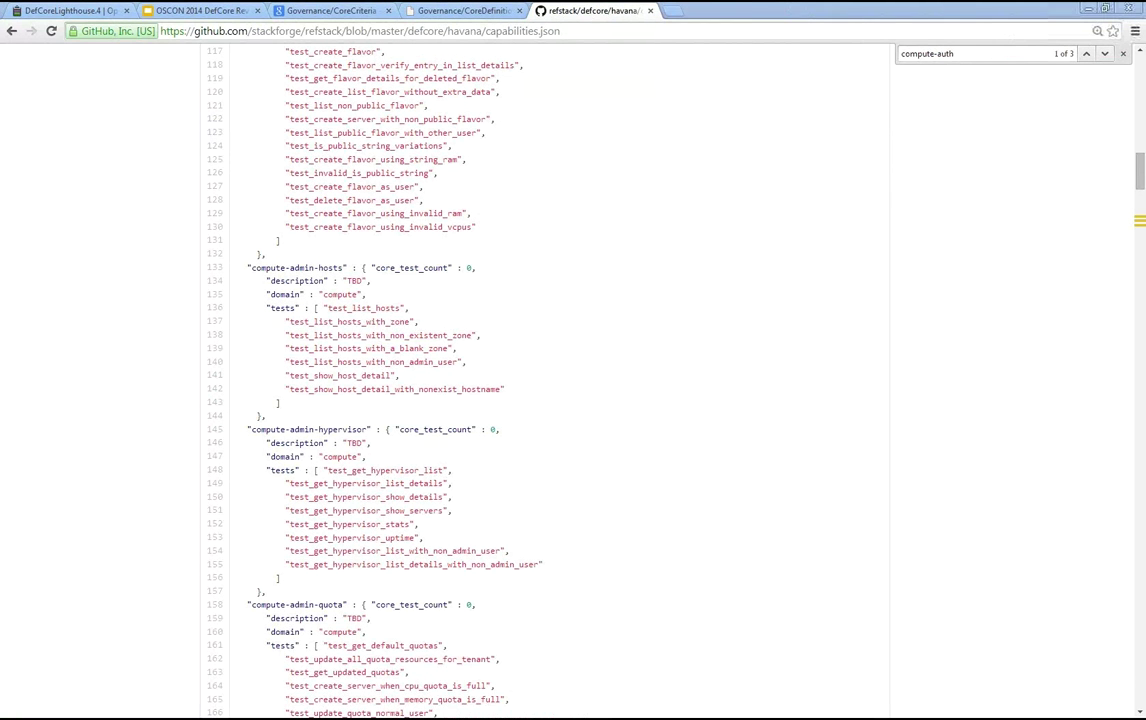
{"action": "left_click_drag", "start_coordinate": [865, 654], "coordinate": [708, 17]}
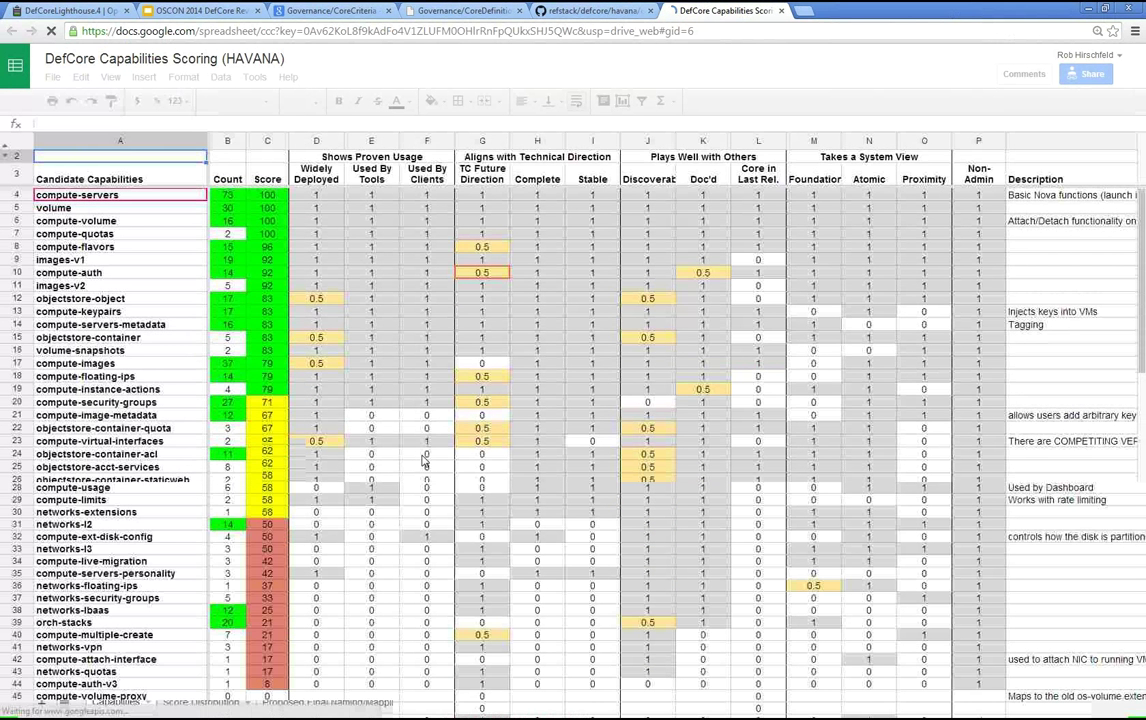
- Glance at the Score Distribution histogram, then settle on the Proposed Final Naming/Mapping sheet
{"action": "scroll", "coordinate": [437, 446], "scroll_direction": "down", "scroll_amount": 4}
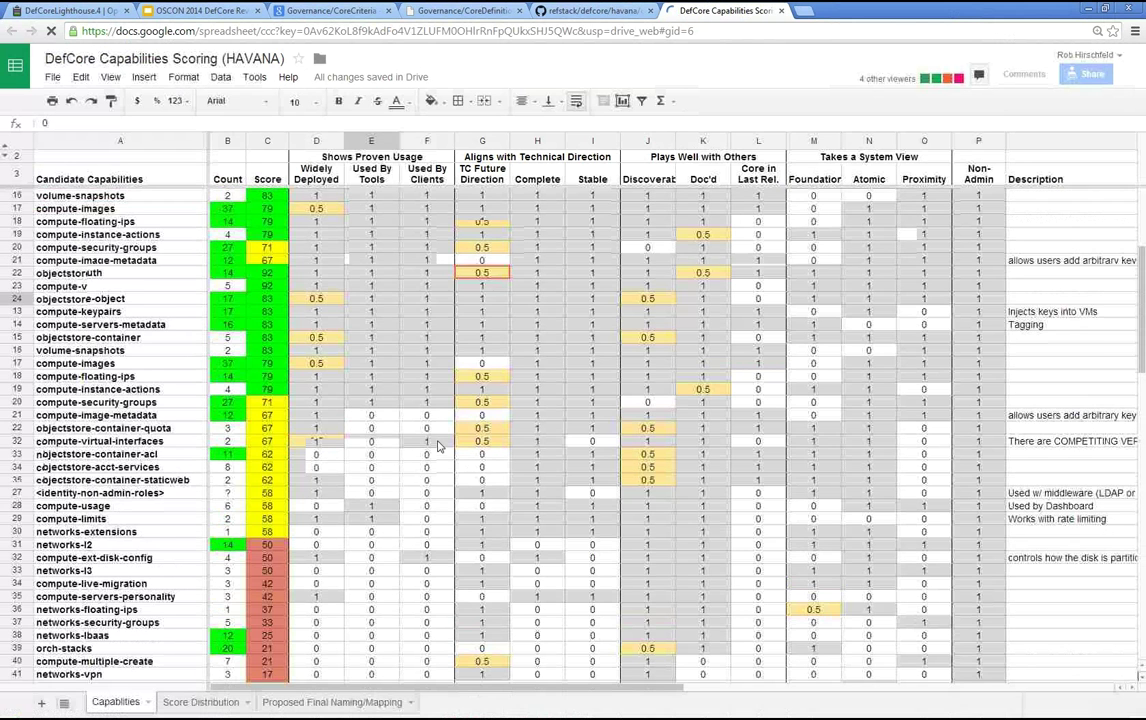
{"action": "scroll", "coordinate": [437, 446], "scroll_direction": "down", "scroll_amount": 5}
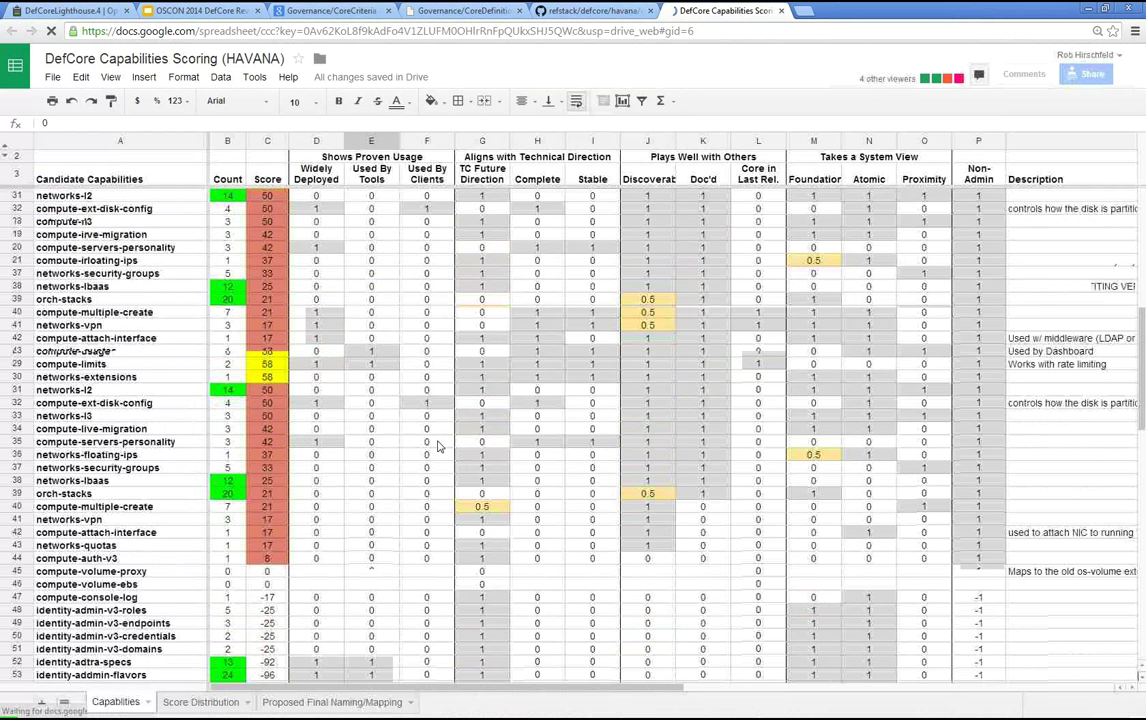
{"action": "left_click", "coordinate": [322, 704]}
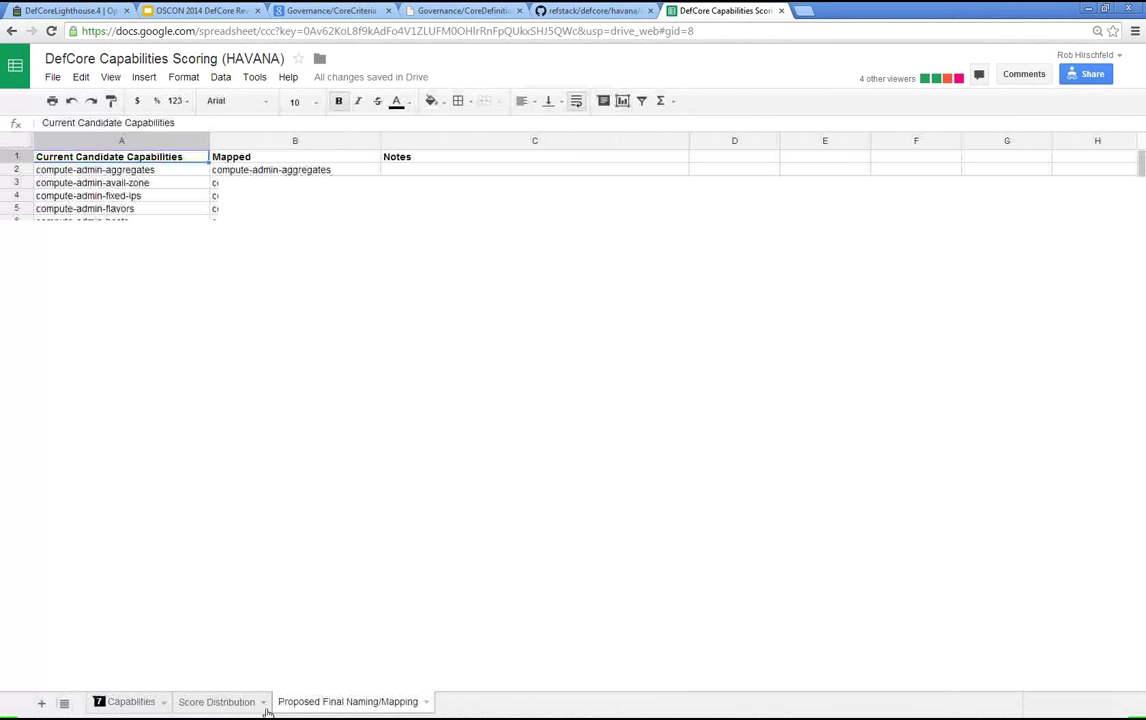
{"action": "left_click", "coordinate": [217, 703]}
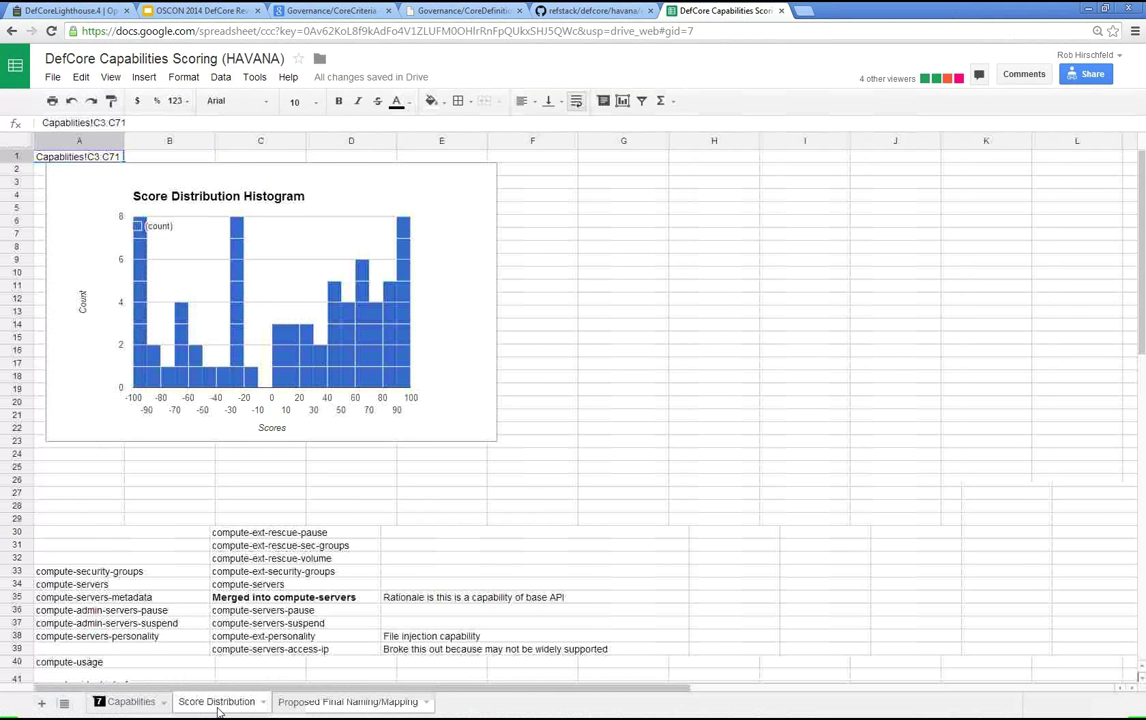
{"action": "left_click", "coordinate": [348, 702]}
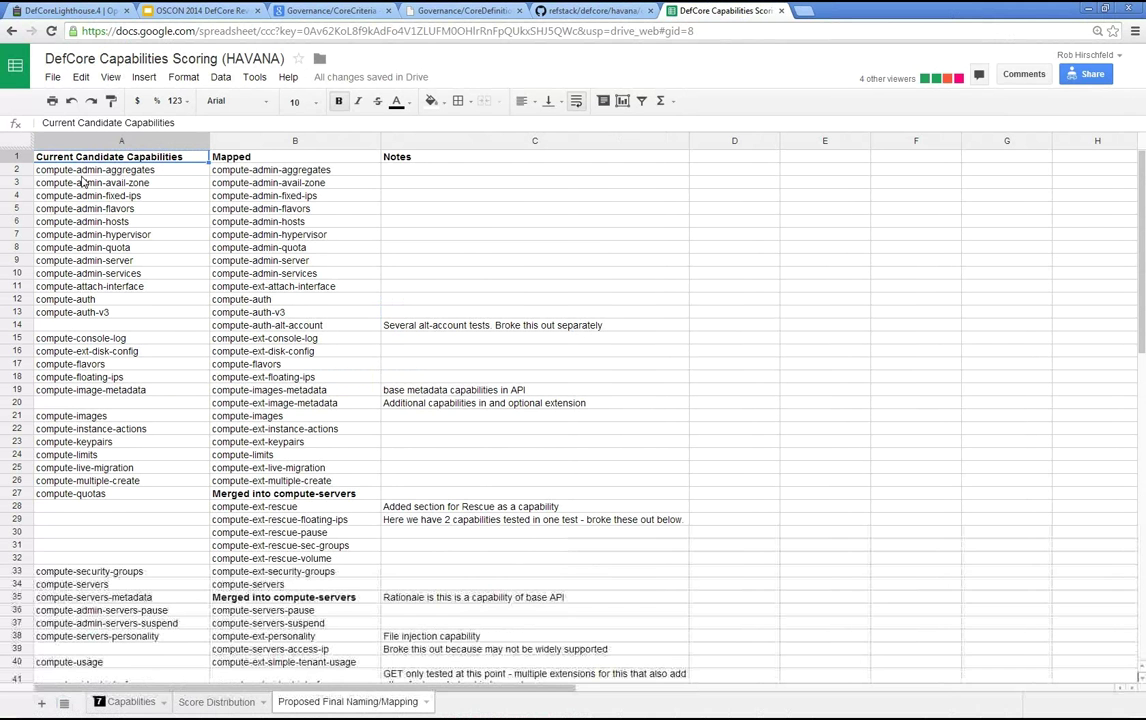
{"action": "left_click", "coordinate": [270, 234]}
{"action": "scroll", "coordinate": [285, 420], "scroll_direction": "down", "scroll_amount": 2}
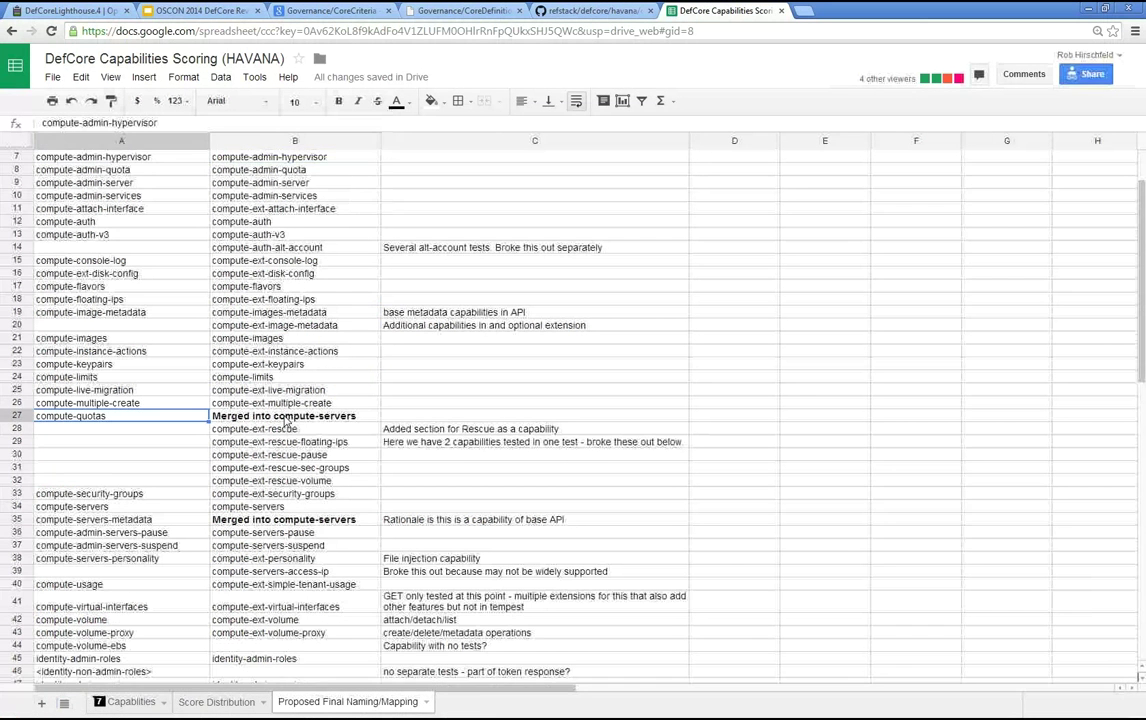
{"action": "scroll", "coordinate": [275, 428], "scroll_direction": "down", "scroll_amount": 5}
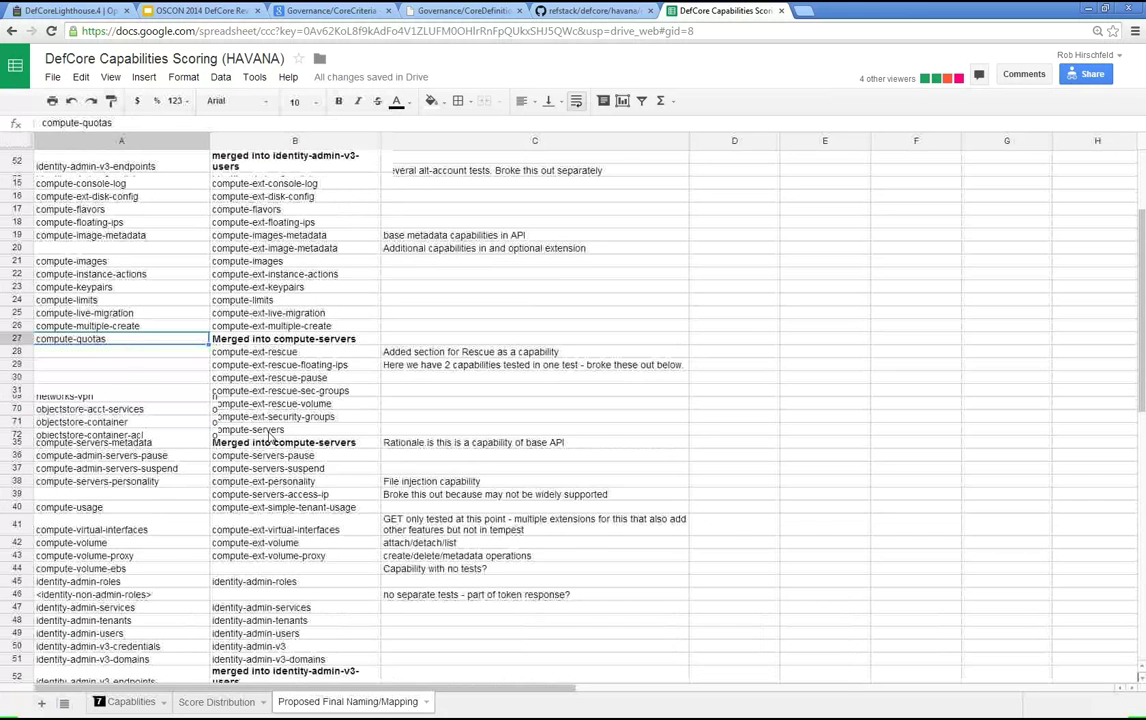
{"action": "scroll", "coordinate": [268, 435], "scroll_direction": "up", "scroll_amount": 4}
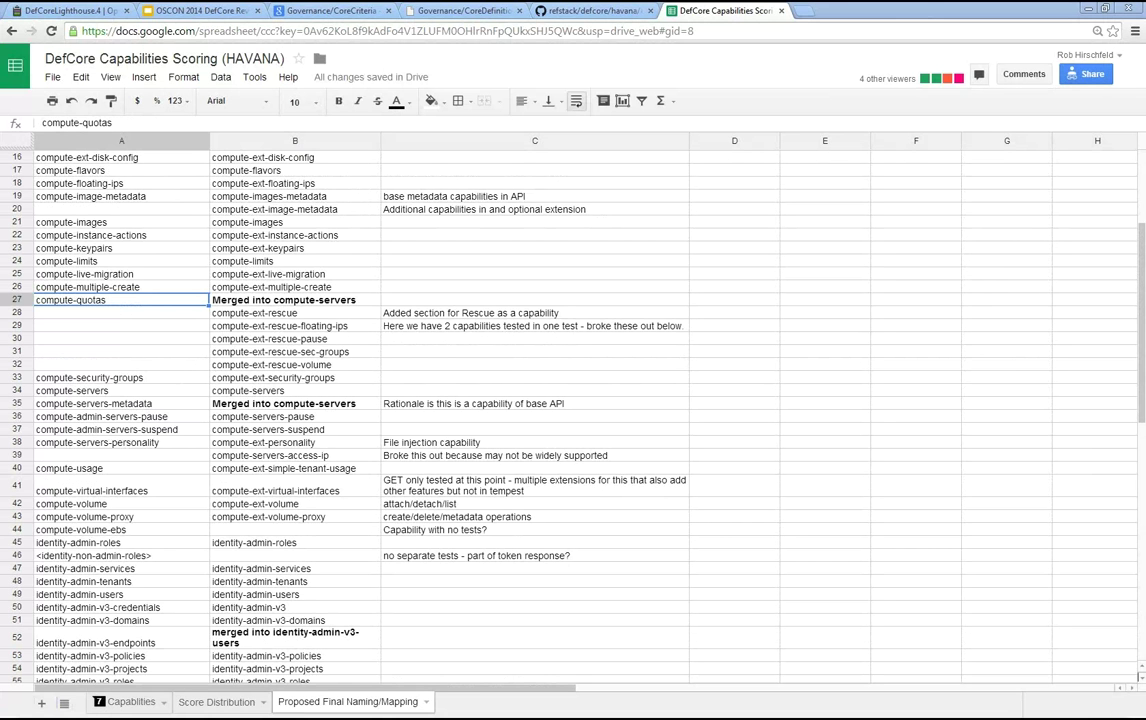
- Dock the TempestHavana spreadsheet as a tab in the main window and open its API-details sheet
{"action": "key", "text": "alt+Tab"}
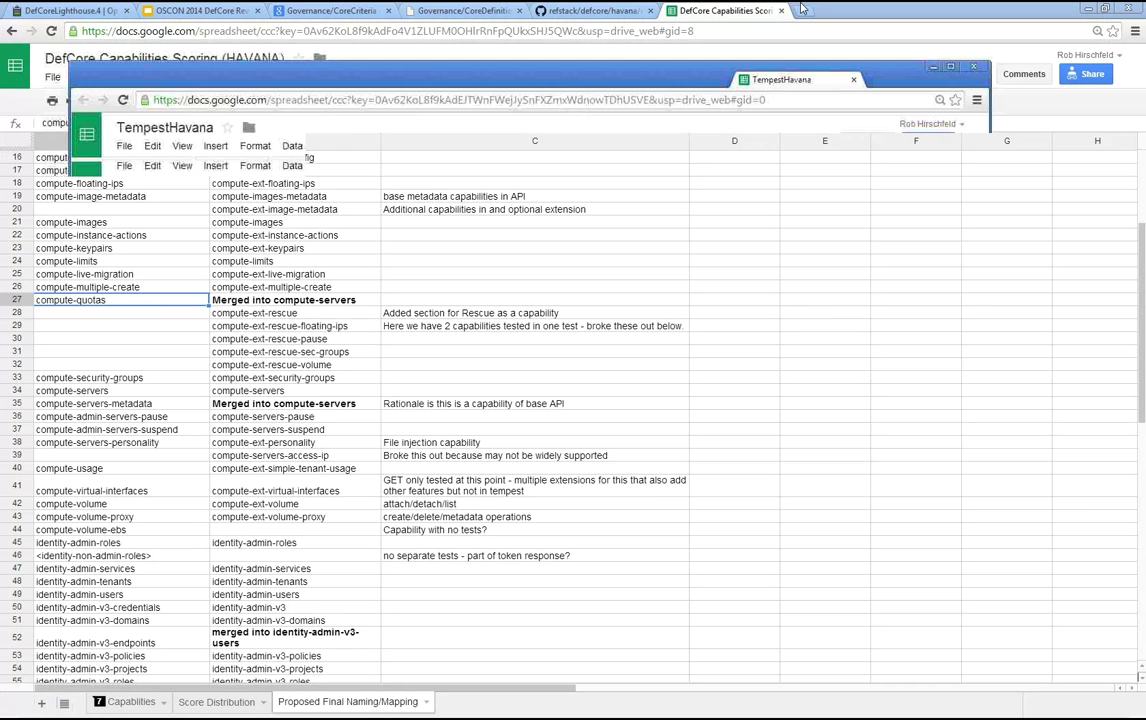
{"action": "left_click_drag", "start_coordinate": [801, 9], "coordinate": [841, 10]}
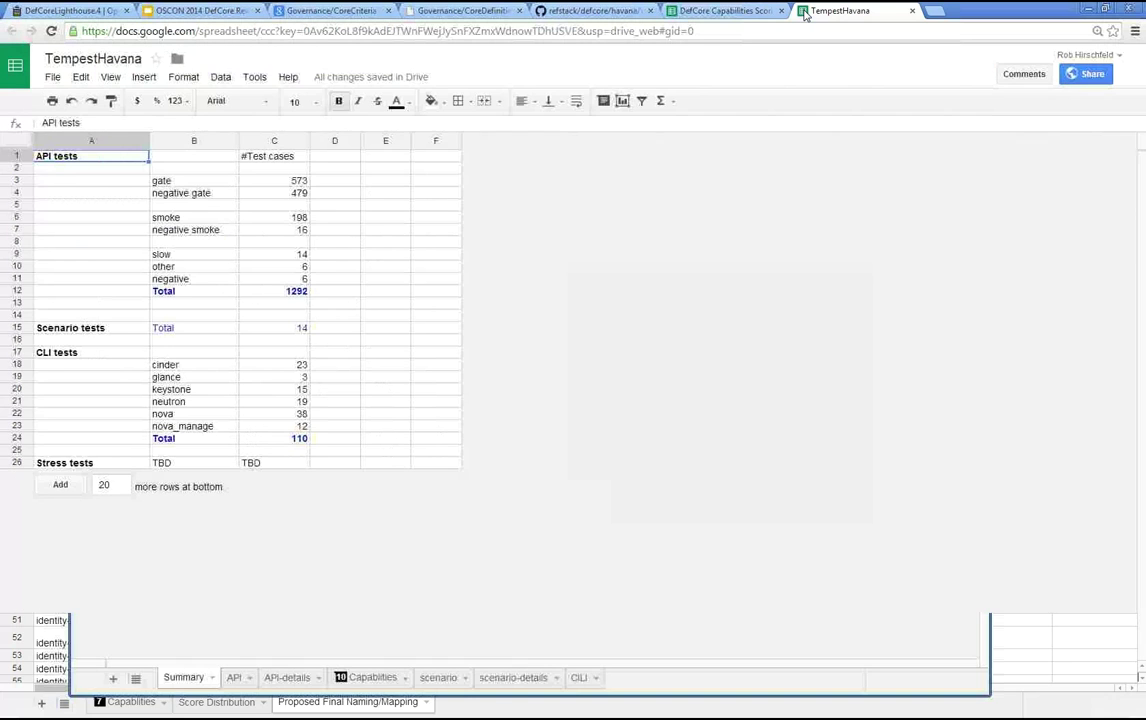
{"action": "left_click", "coordinate": [162, 703]}
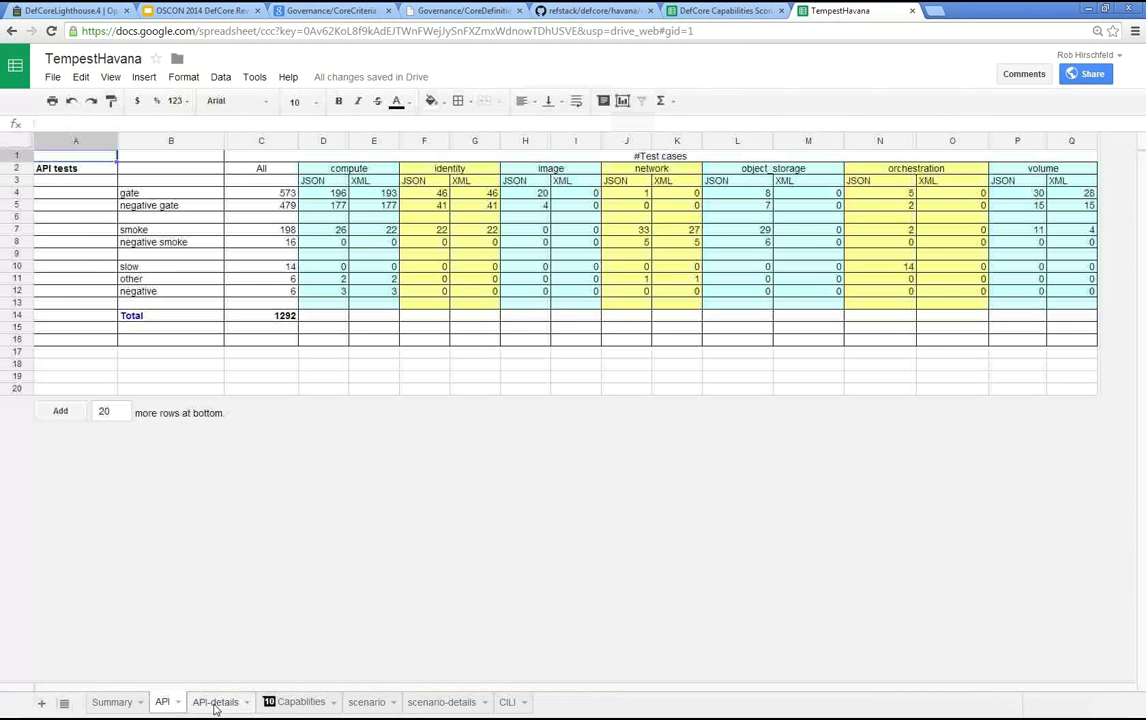
{"action": "left_click", "coordinate": [215, 705]}
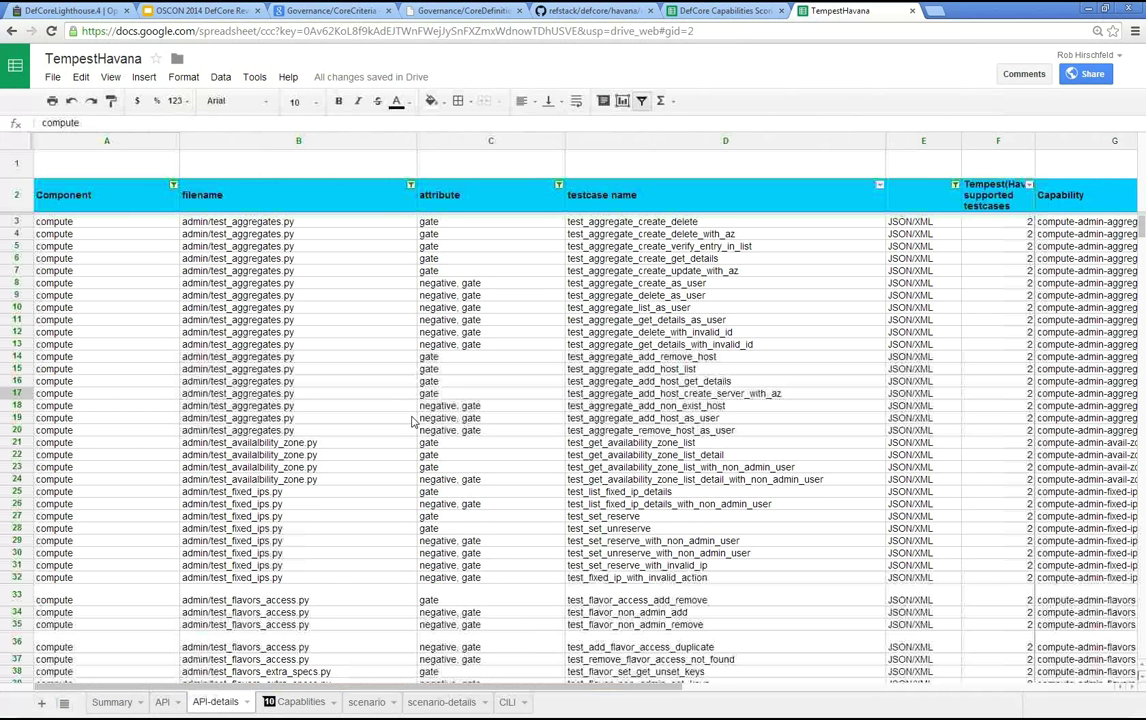
{"action": "key", "text": "Right"}
{"action": "key", "text": "Right"}
{"action": "key", "text": "Right"}
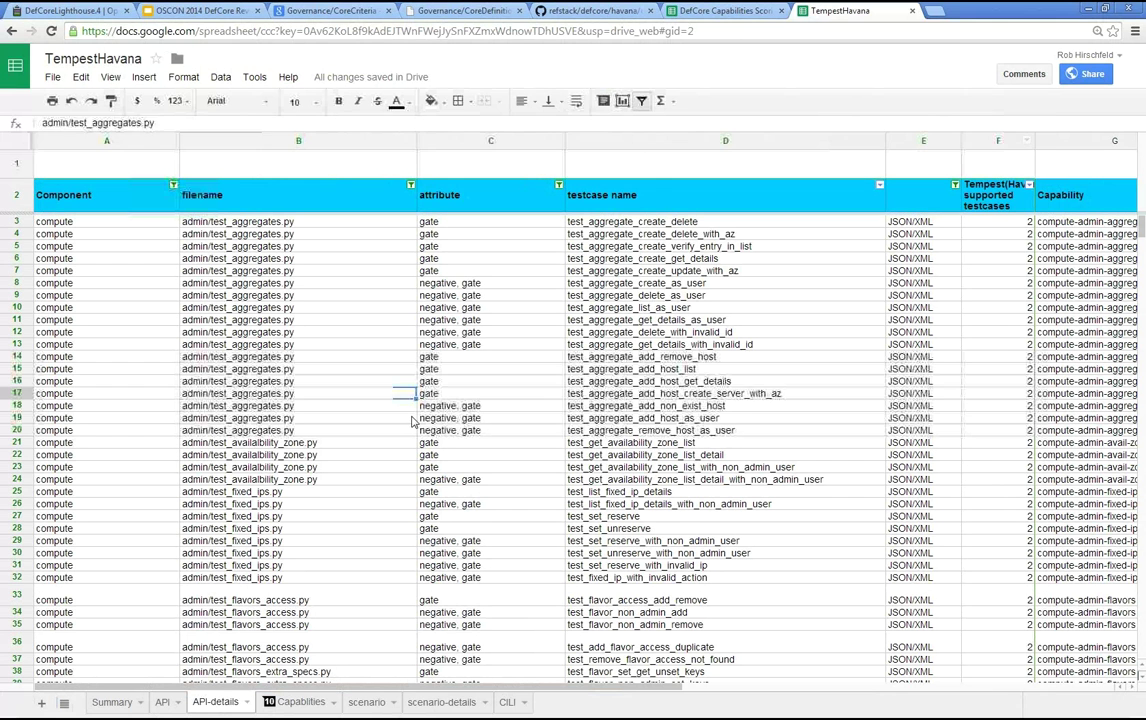
{"action": "key", "text": "Left"}
{"action": "key", "text": "Left"}
{"action": "key", "text": "Left"}
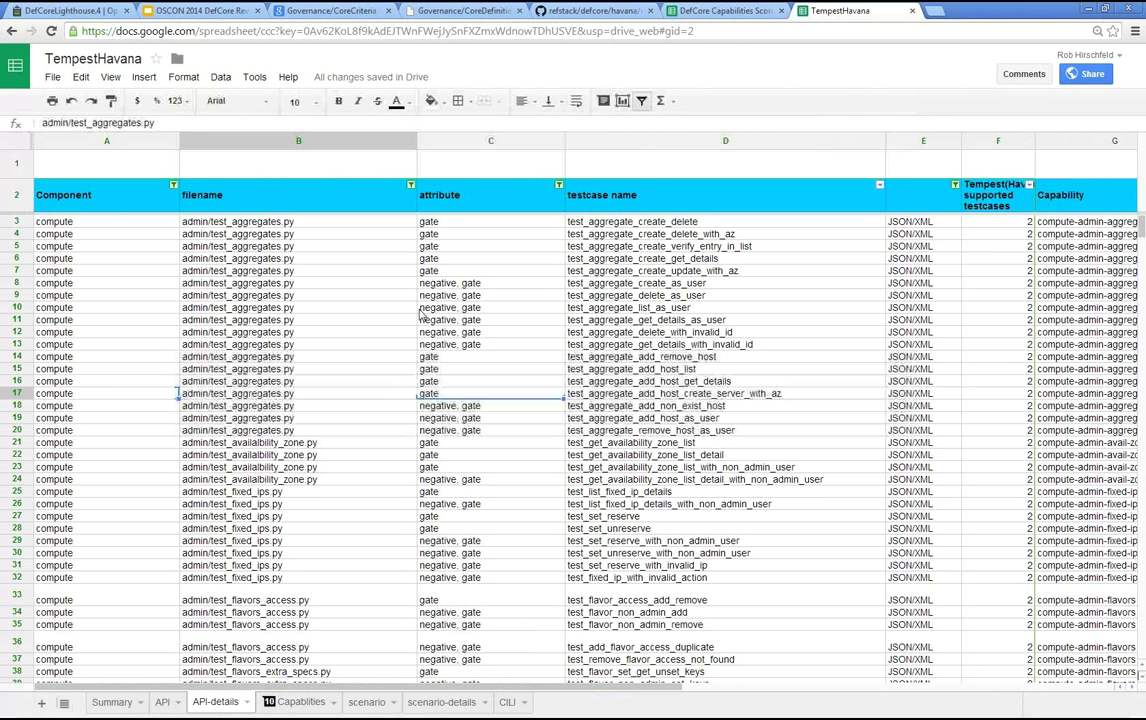
{"action": "key", "text": "Right"}
{"action": "key", "text": "Right"}
{"action": "key", "text": "Right"}
{"action": "key", "text": "Right"}
{"action": "key", "text": "Right"}
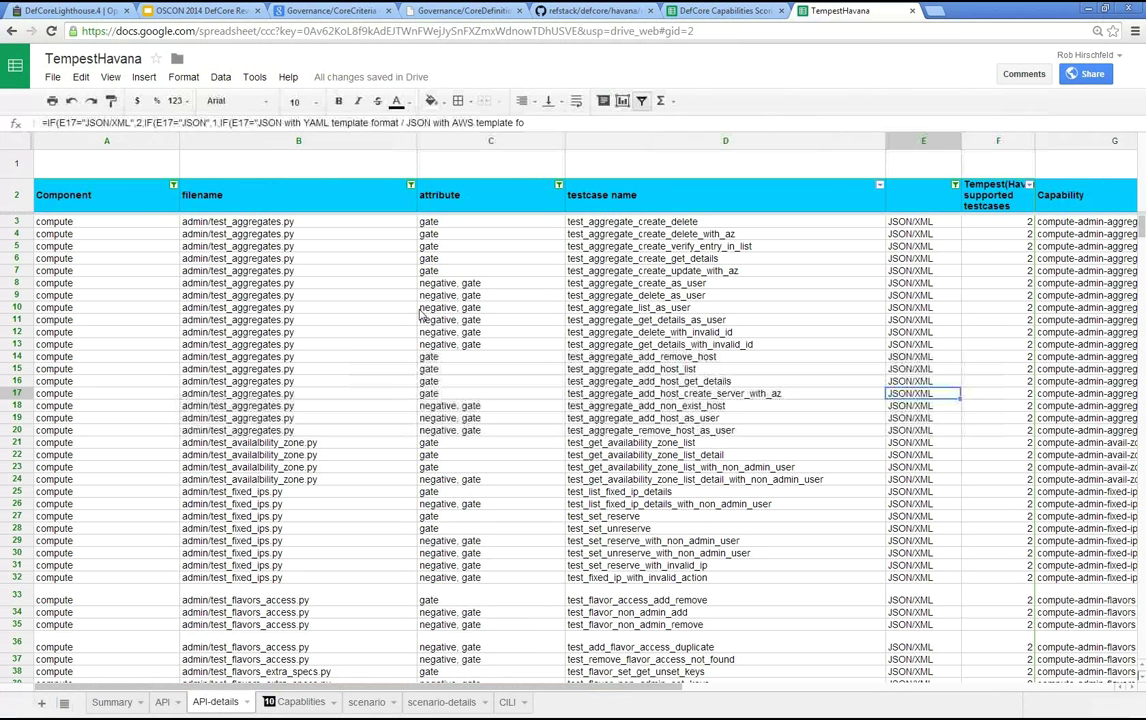
{"action": "key", "text": "Left"}
{"action": "key", "text": "Left"}
{"action": "key", "text": "Left"}
{"action": "key", "text": "Left"}
{"action": "key", "text": "Left"}
{"action": "key", "text": "Right"}
{"action": "key", "text": "Right"}
{"action": "key", "text": "Right"}
{"action": "key", "text": "Right"}
{"action": "key", "text": "Right"}
{"action": "key", "text": "Right"}
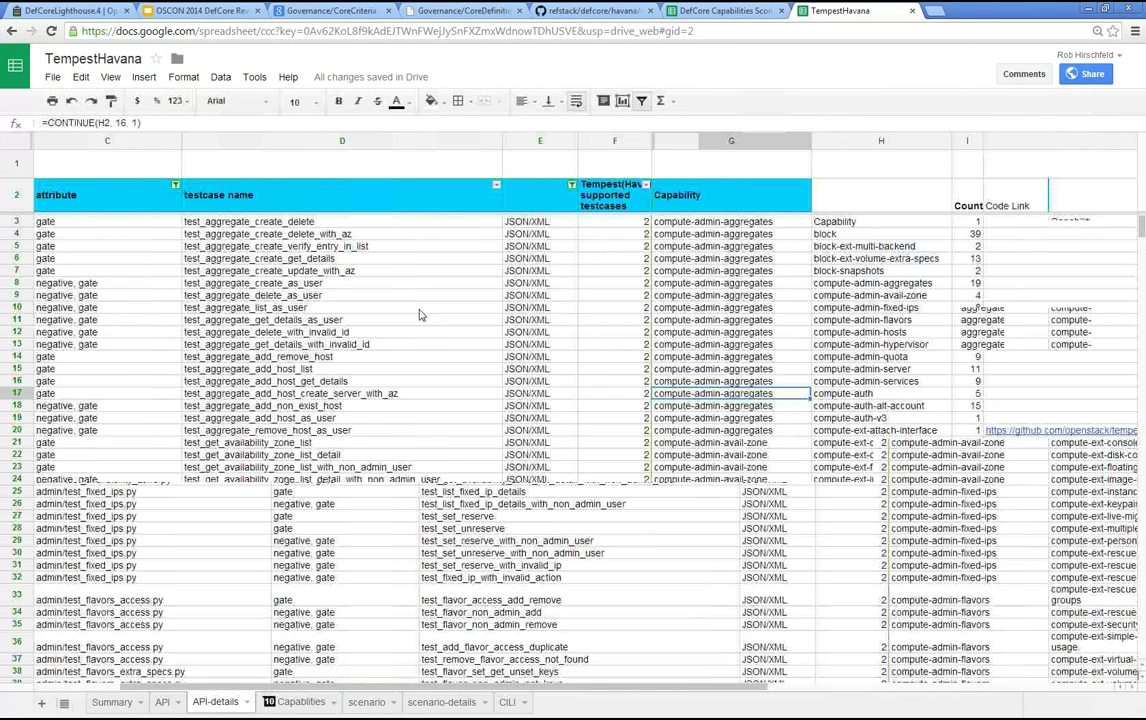
{"action": "key", "text": "Page_Down"}
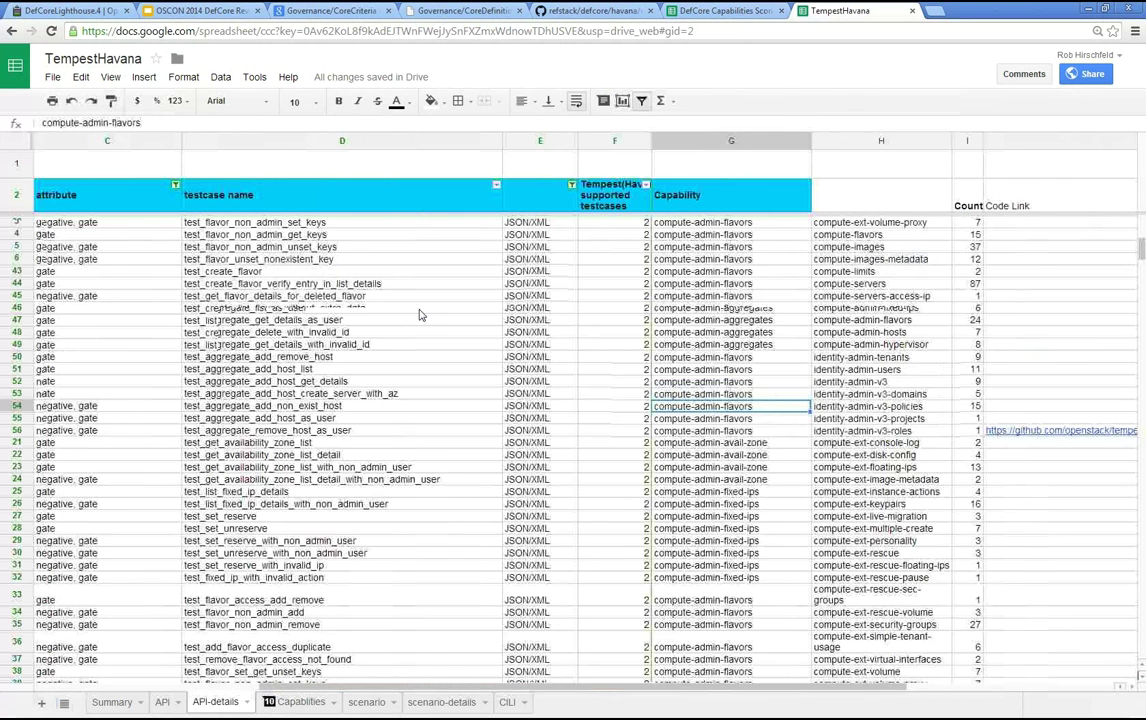
{"action": "key", "text": "Page_Up"}
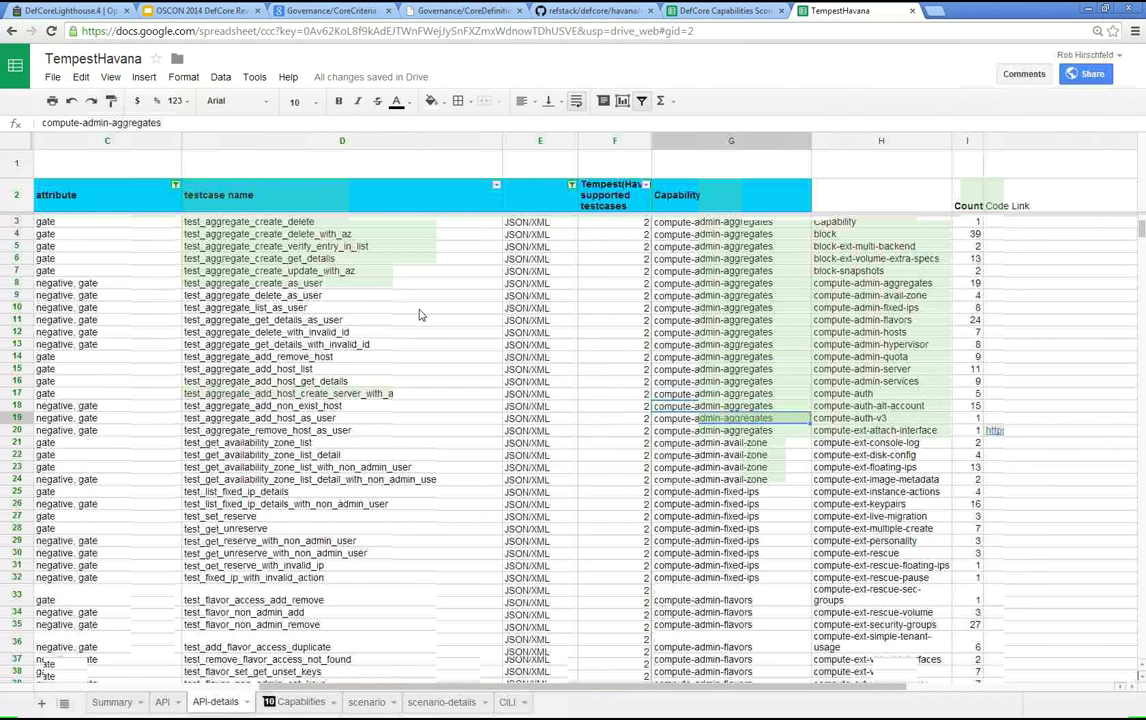
{"action": "key", "text": "Down"}
- Complete the 'compute-auth' search term in the API-details find box
{"action": "type", "text": "-au"}
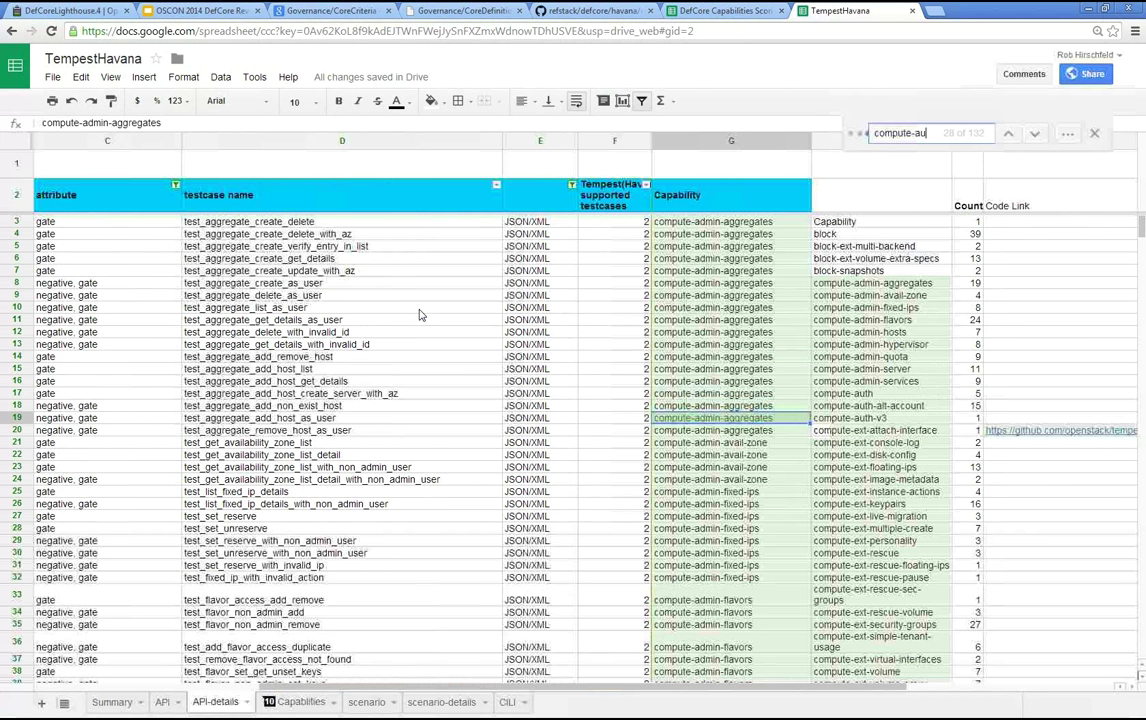
{"action": "type", "text": "th"}
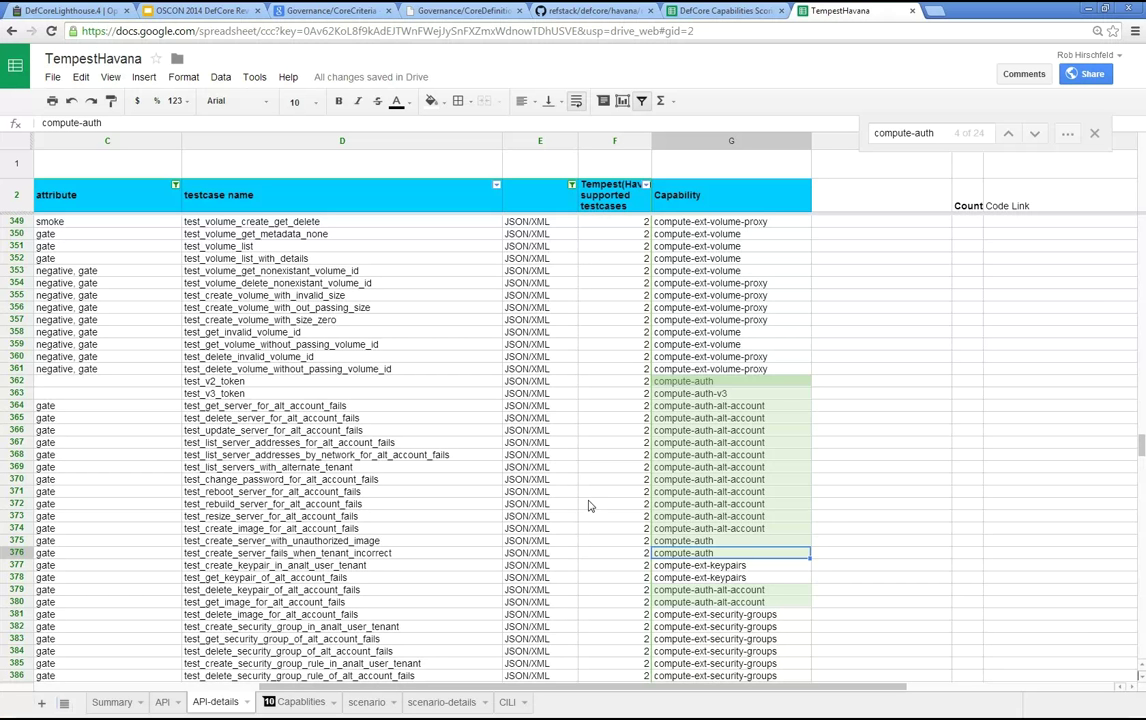
- Check cell F368 and scroll through compute-auth rows to the test_set_metadata_of_alt_account_image_fails test case
{"action": "left_click", "coordinate": [590, 457]}
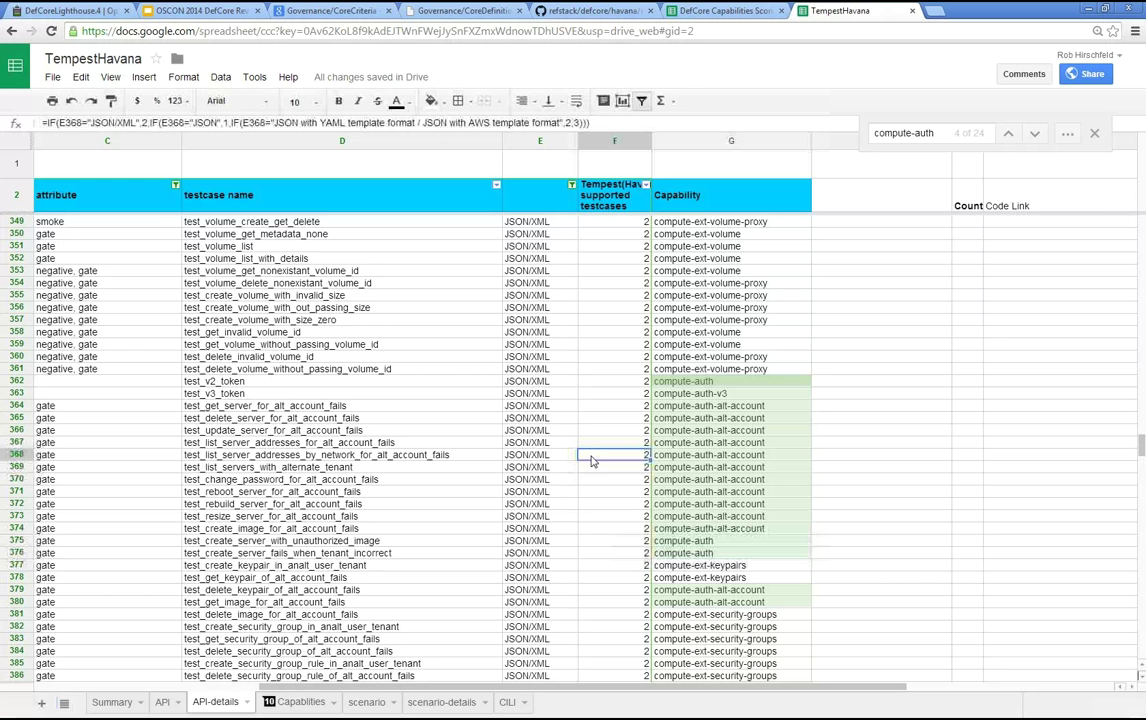
{"action": "scroll", "coordinate": [591, 460], "scroll_direction": "up", "scroll_amount": 2}
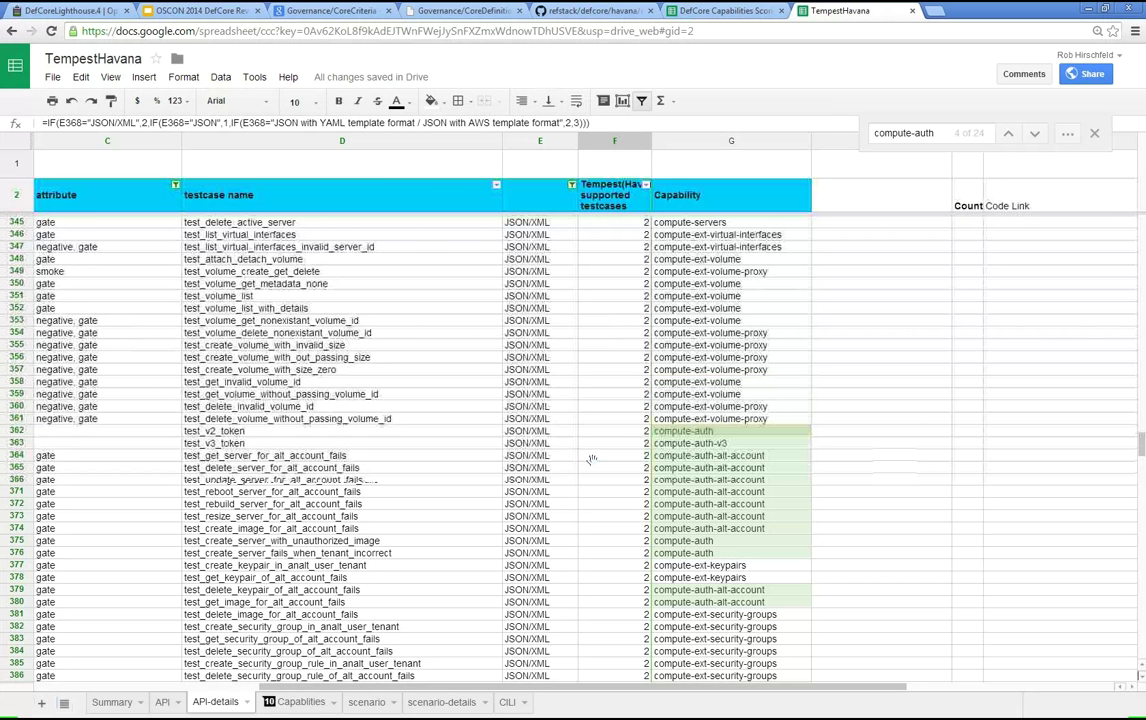
{"action": "scroll", "coordinate": [592, 460], "scroll_direction": "down", "scroll_amount": 5}
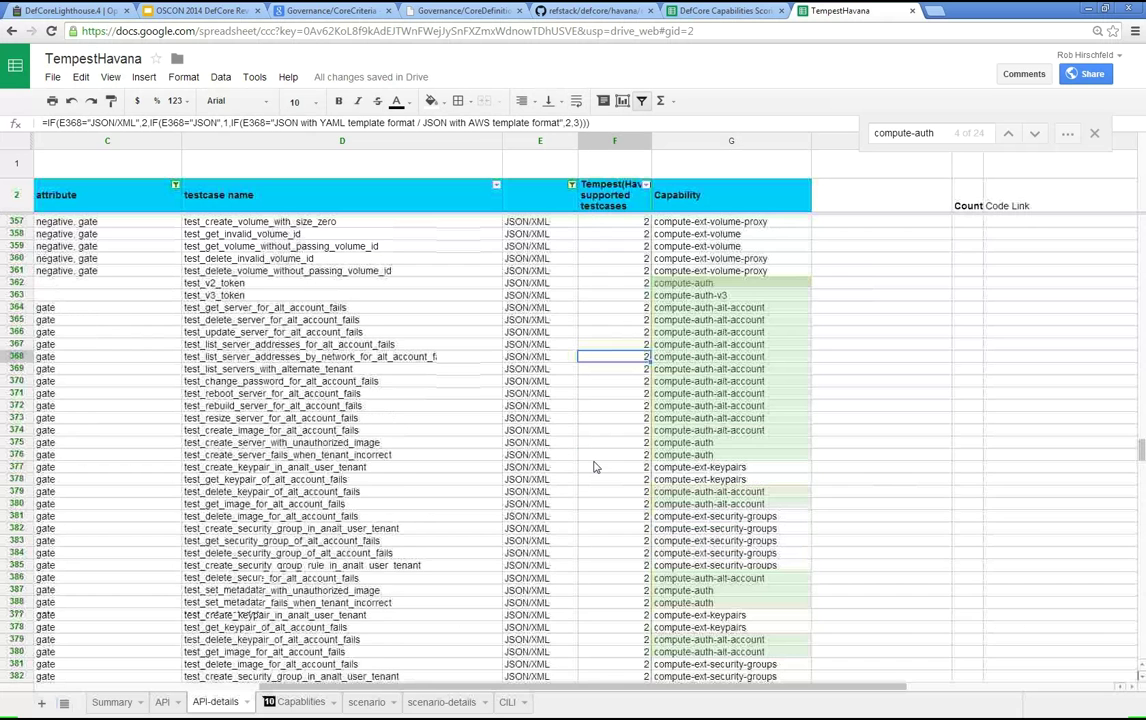
{"action": "scroll", "coordinate": [593, 467], "scroll_direction": "down", "scroll_amount": 2}
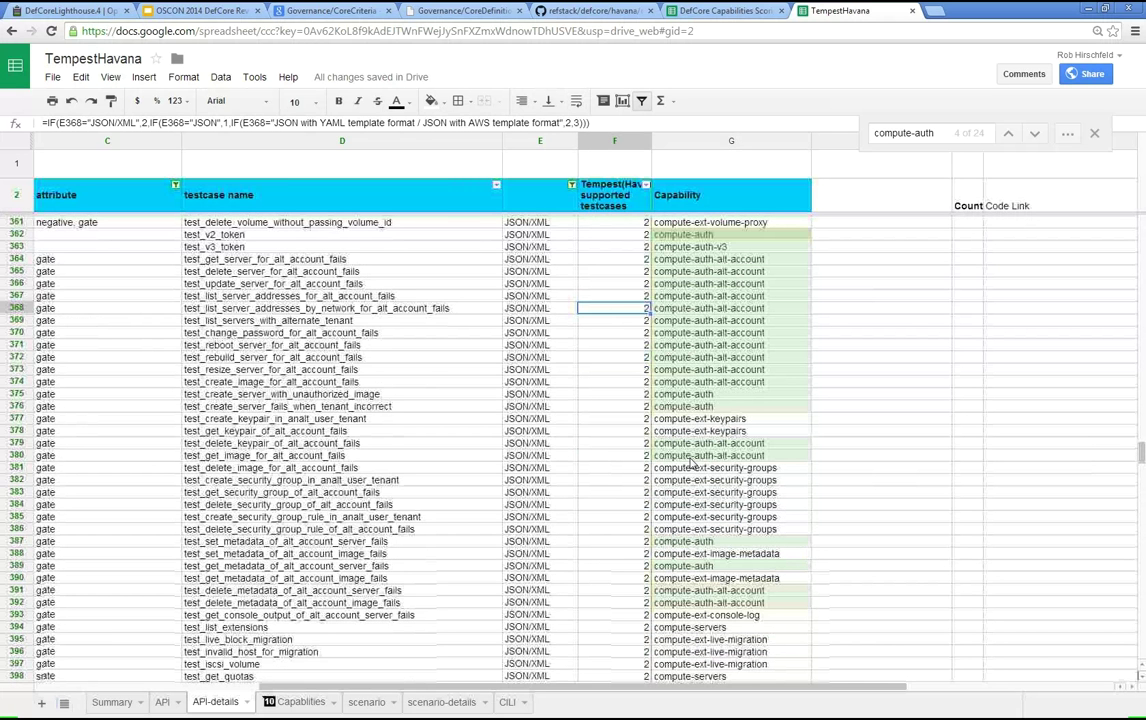
{"action": "scroll", "coordinate": [691, 462], "scroll_direction": "down", "scroll_amount": 2}
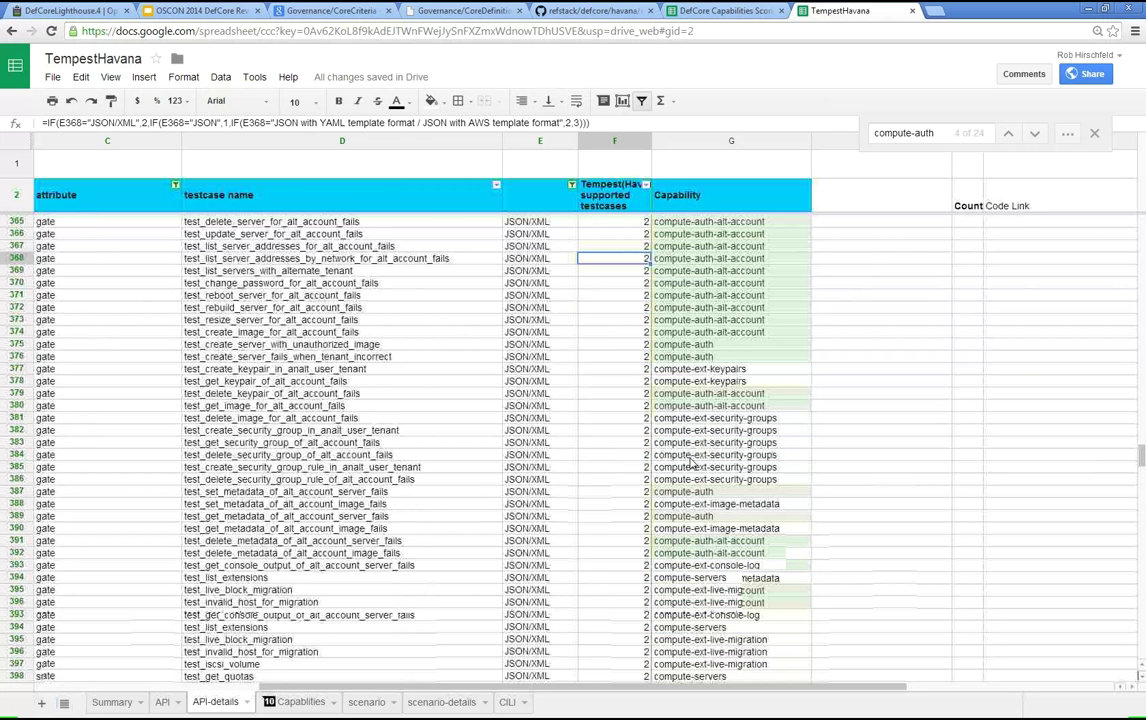
{"action": "left_click", "coordinate": [340, 455]}
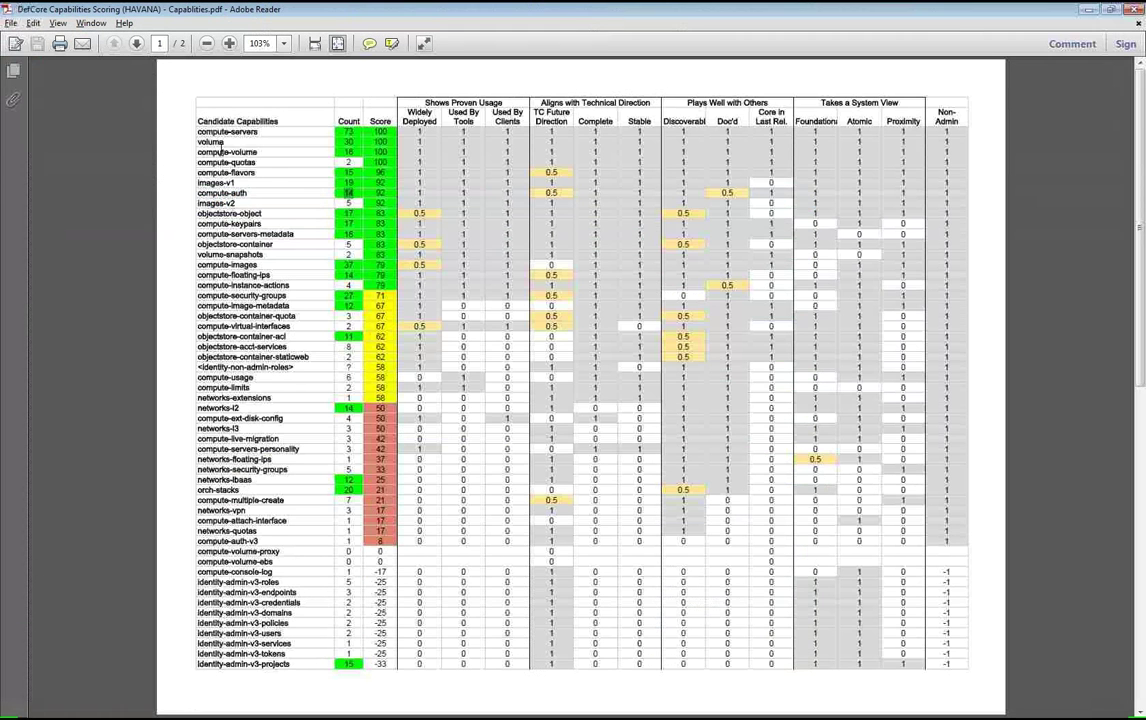
- Select the 'compute-volume' capability name in the PDF scoring table
{"action": "double_click", "coordinate": [221, 152]}
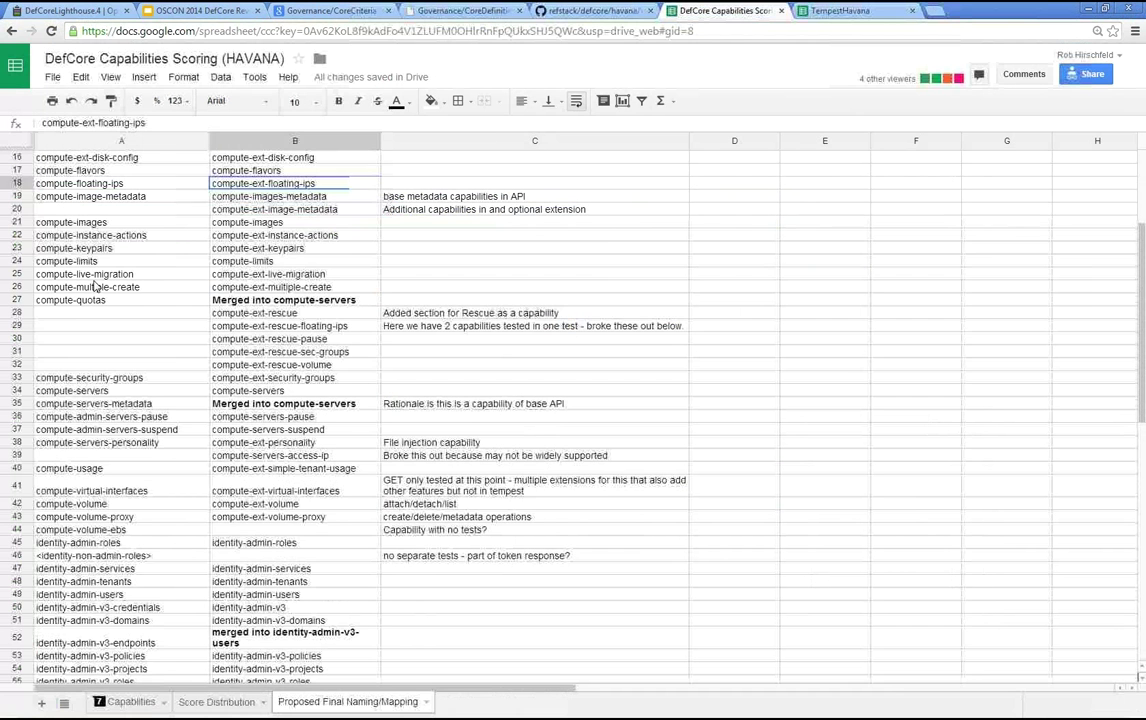
- Review the Proposed Final Naming/Mapping entries around compute-limits, then switch to the TempestHavana spreadsheet
{"action": "key", "text": "Down"}
{"action": "key", "text": "Down"}
{"action": "key", "text": "Down"}
{"action": "key", "text": "Down"}
{"action": "key", "text": "Down"}
{"action": "key", "text": "Down"}
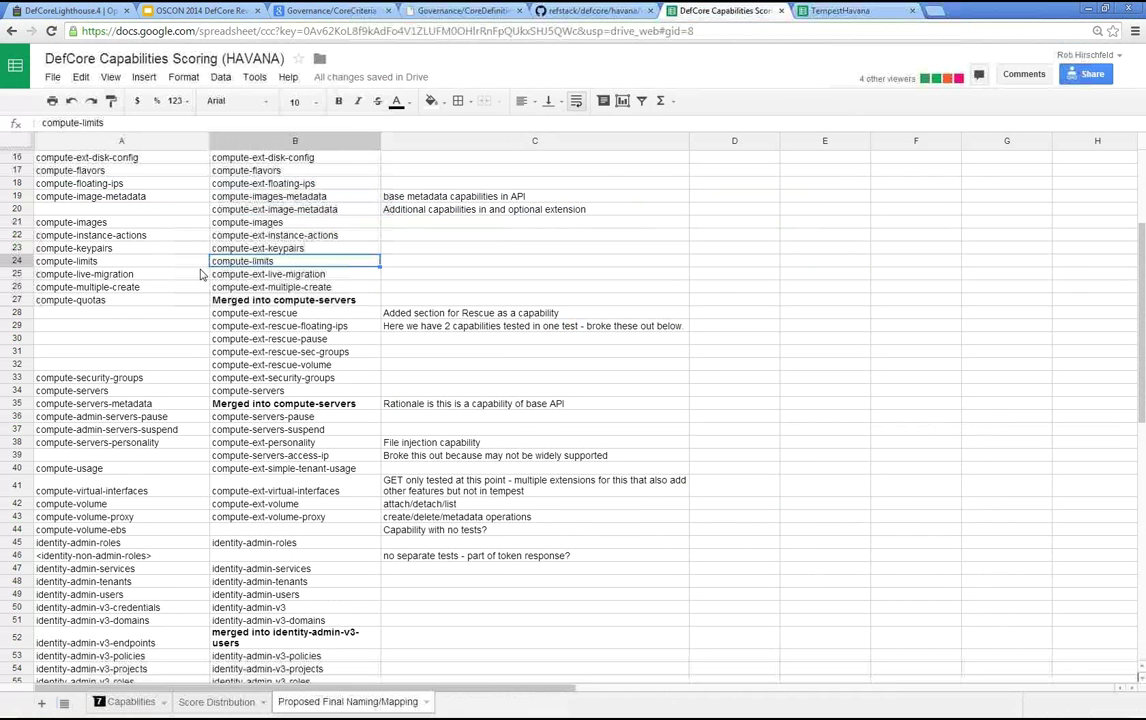
{"action": "scroll", "coordinate": [221, 165], "scroll_direction": "up", "scroll_amount": 2}
{"action": "scroll", "coordinate": [250, 165], "scroll_direction": "down", "scroll_amount": 4}
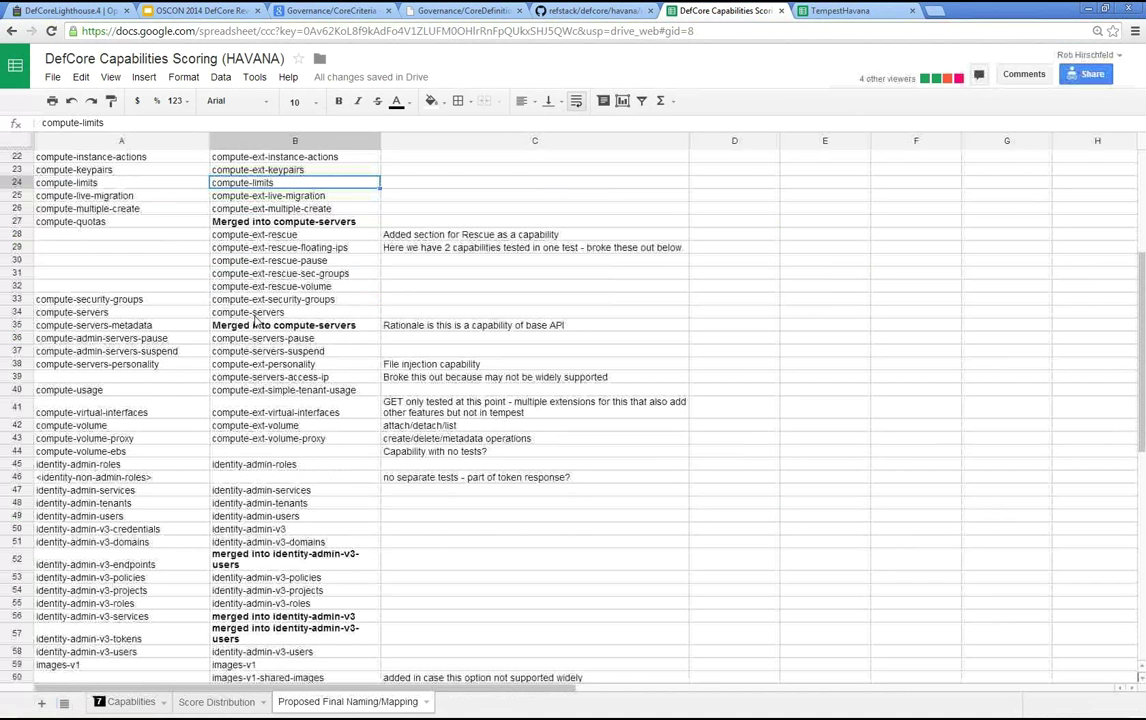
{"action": "scroll", "coordinate": [255, 320], "scroll_direction": "down", "scroll_amount": 3}
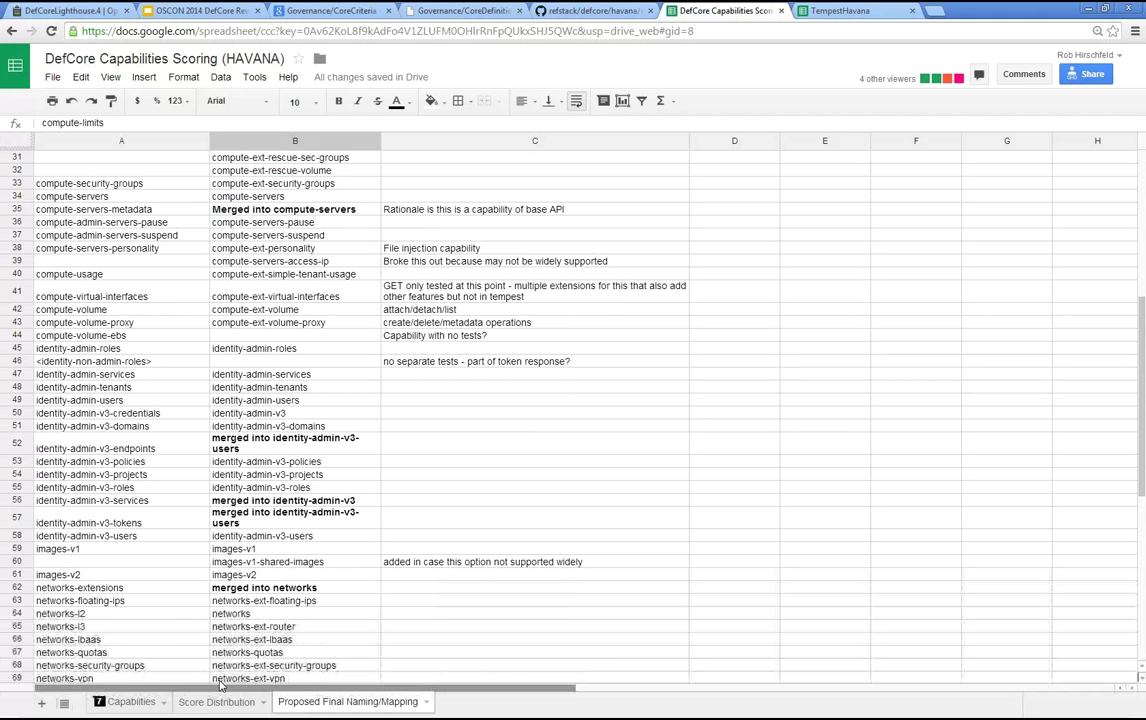
{"action": "left_click", "coordinate": [830, 11]}
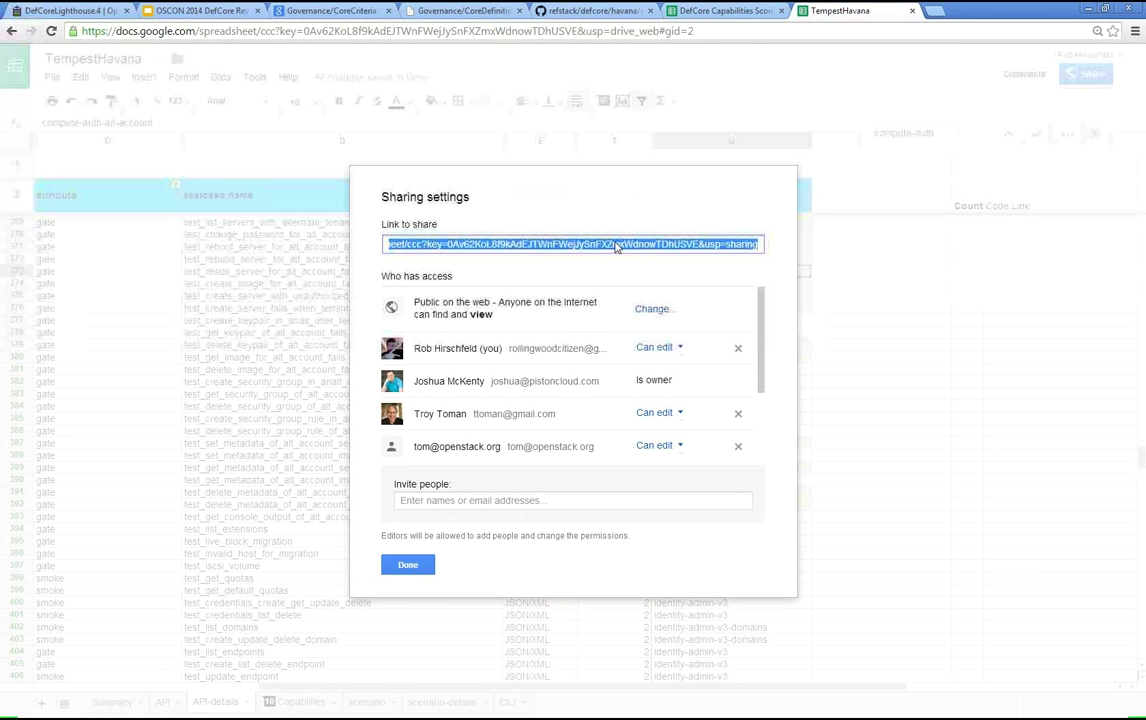
- Copy the TempestHavana share link, leaving it public on the web with Can view access
{"action": "left_click", "coordinate": [578, 249]}
{"action": "key", "text": "ctrl+a"}
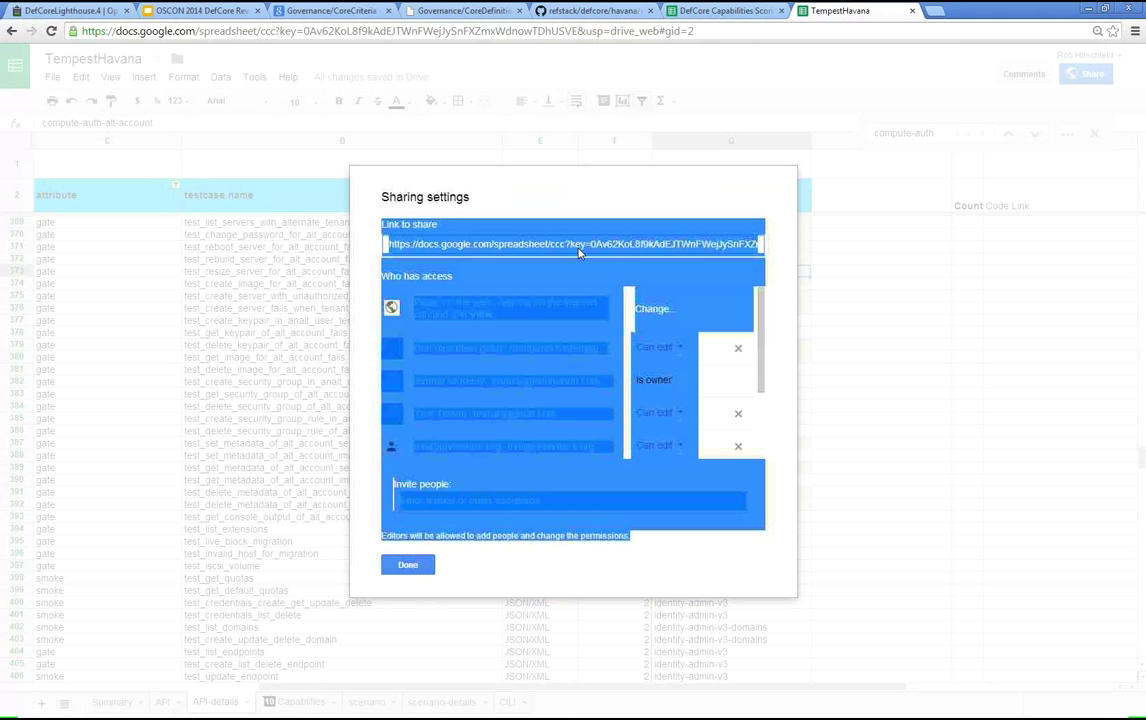
{"action": "left_click", "coordinate": [627, 258]}
{"action": "left_click", "coordinate": [655, 309]}
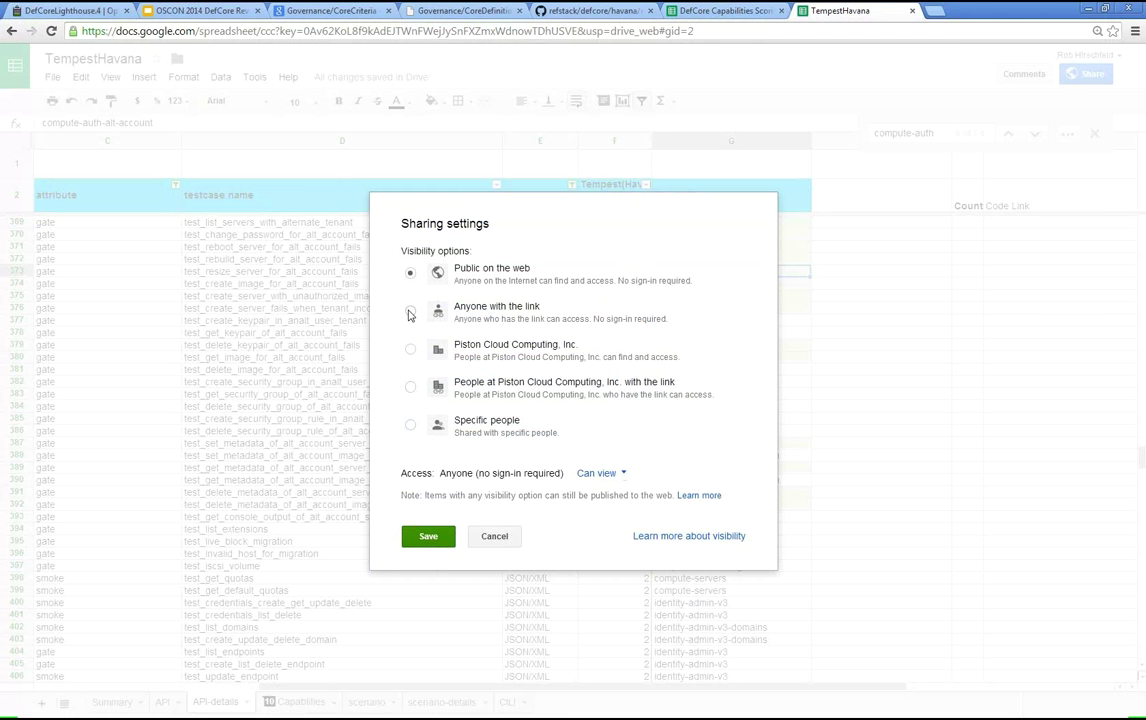
{"action": "left_click", "coordinate": [612, 476]}
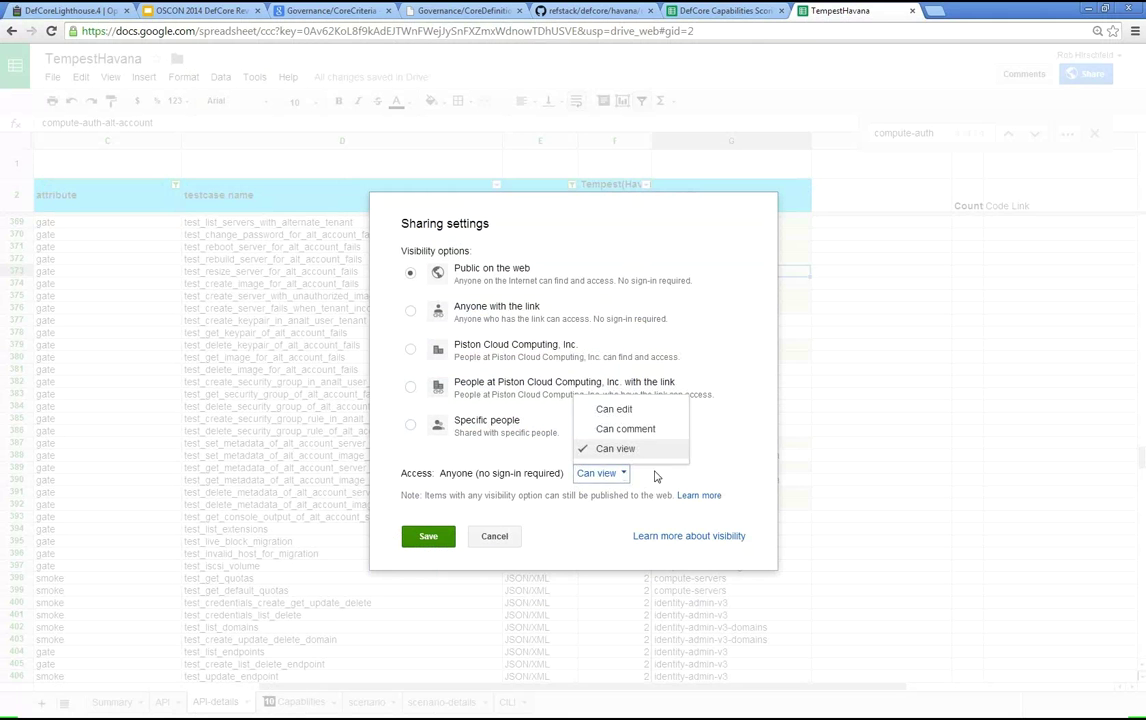
{"action": "left_click", "coordinate": [652, 476]}
{"action": "left_click", "coordinate": [492, 537]}
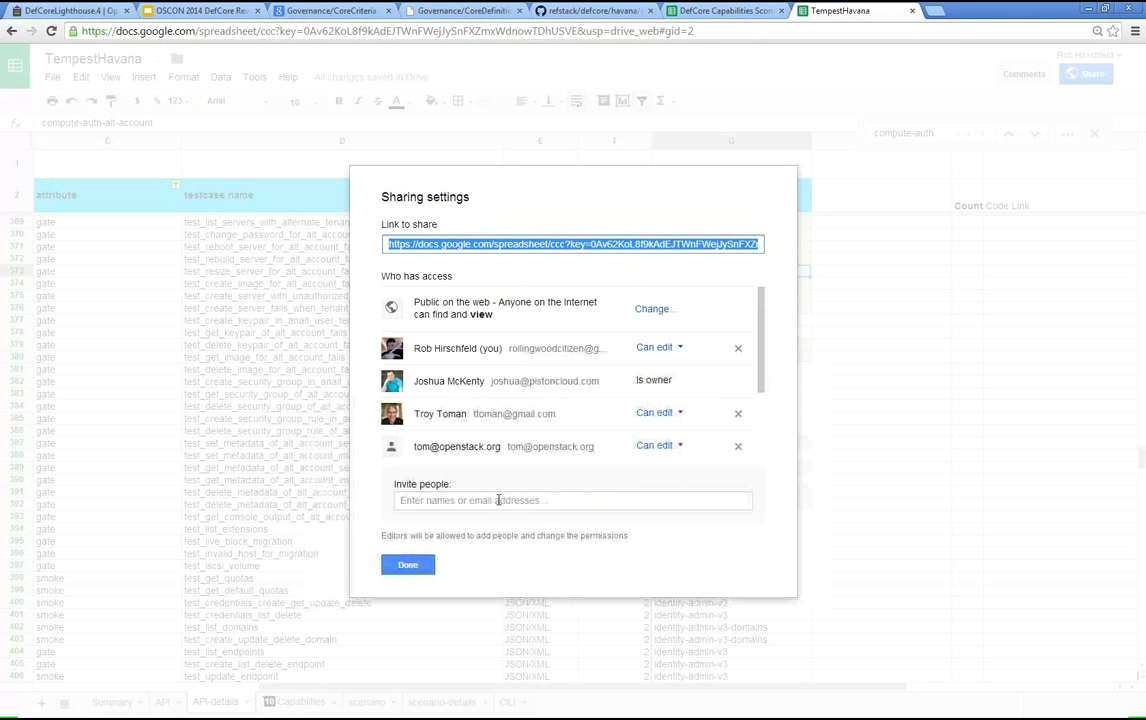
{"action": "left_click", "coordinate": [406, 565]}
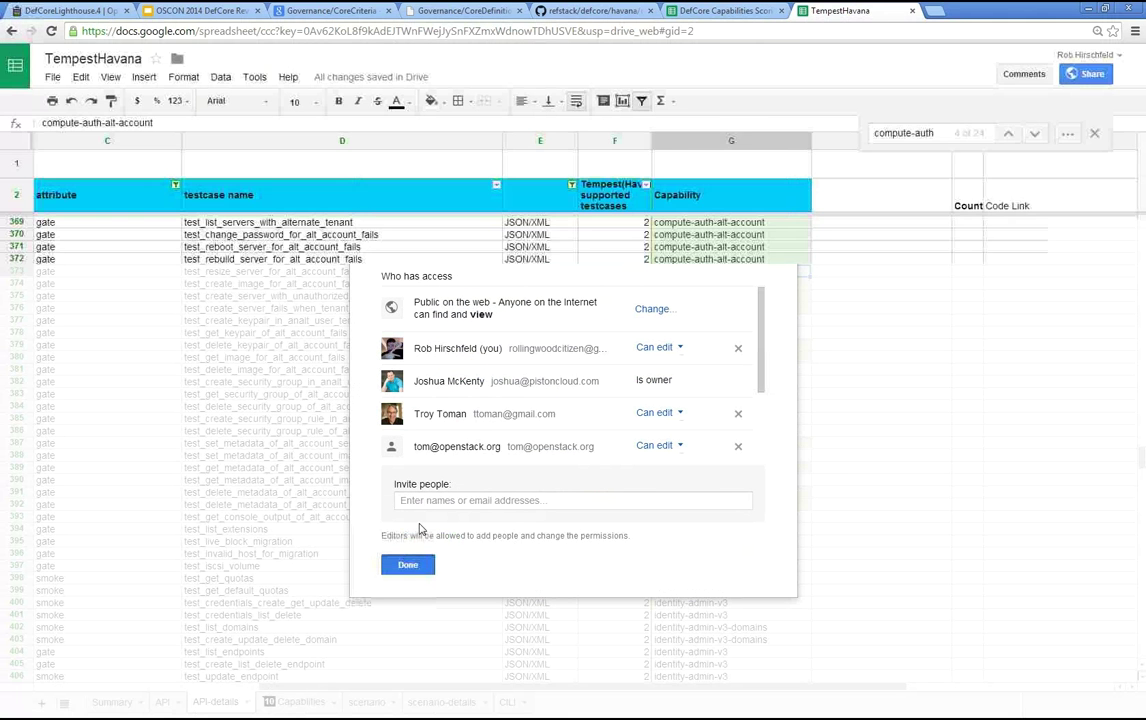
{"action": "left_click", "coordinate": [72, 11]}
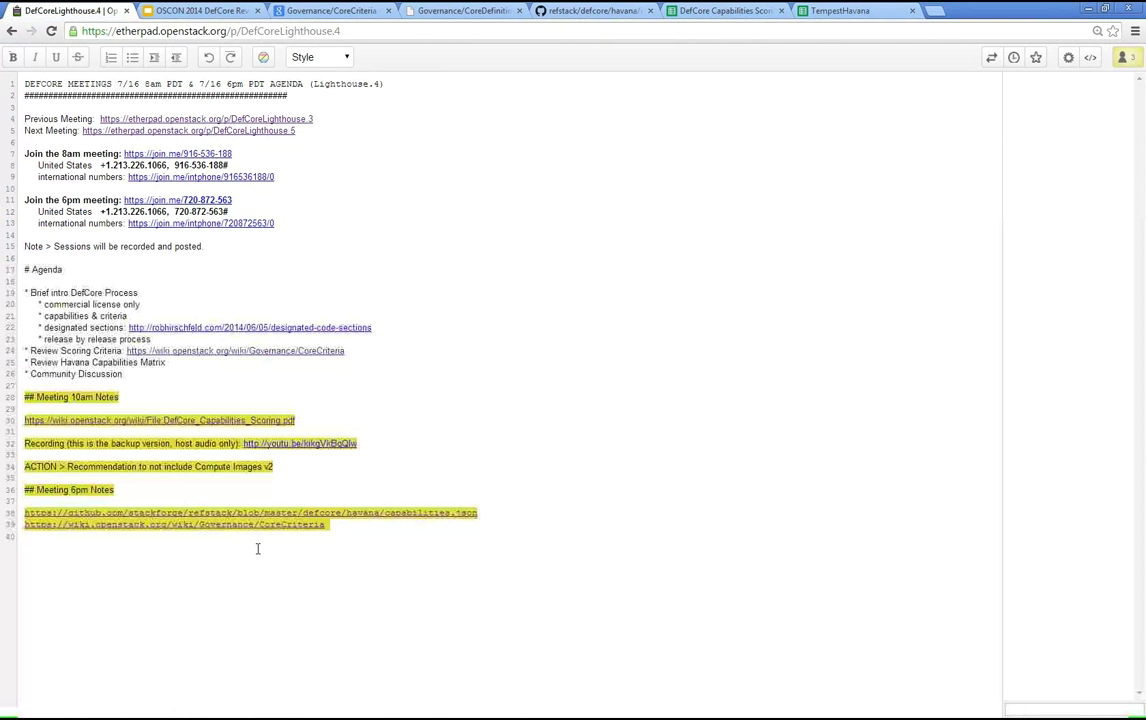
- Paste the TempestHavana link after the CoreCriteria link so it sits alone on line 40
{"action": "left_click", "coordinate": [386, 524]}
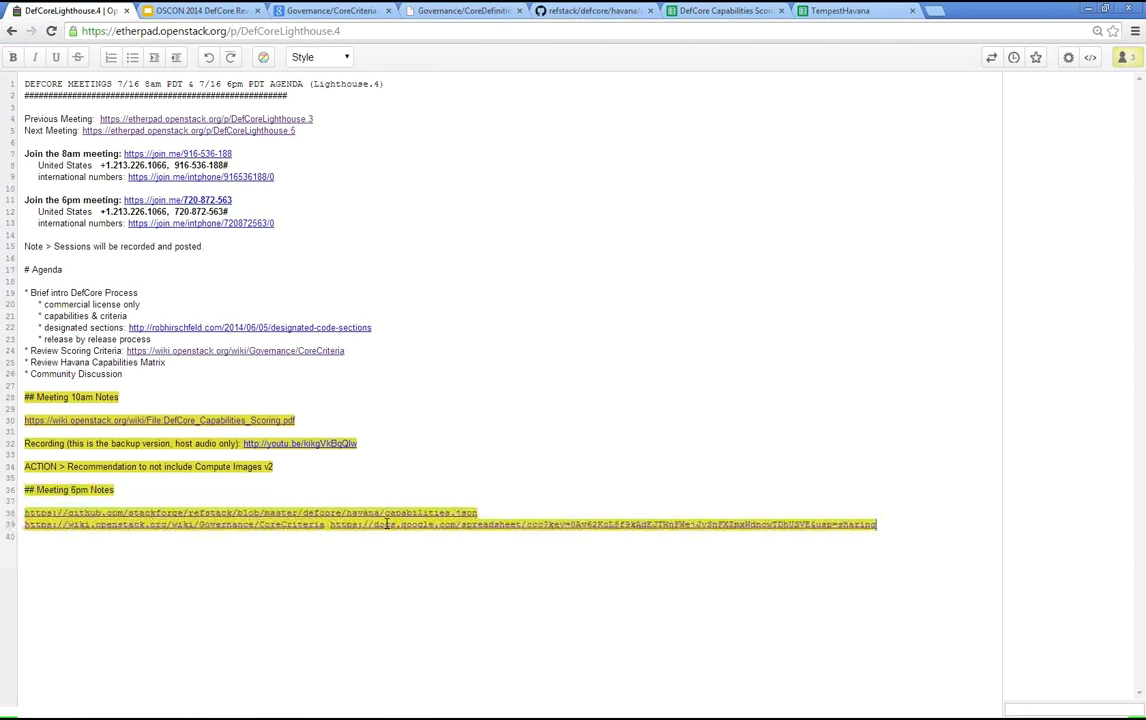
{"action": "key", "text": "Return"}
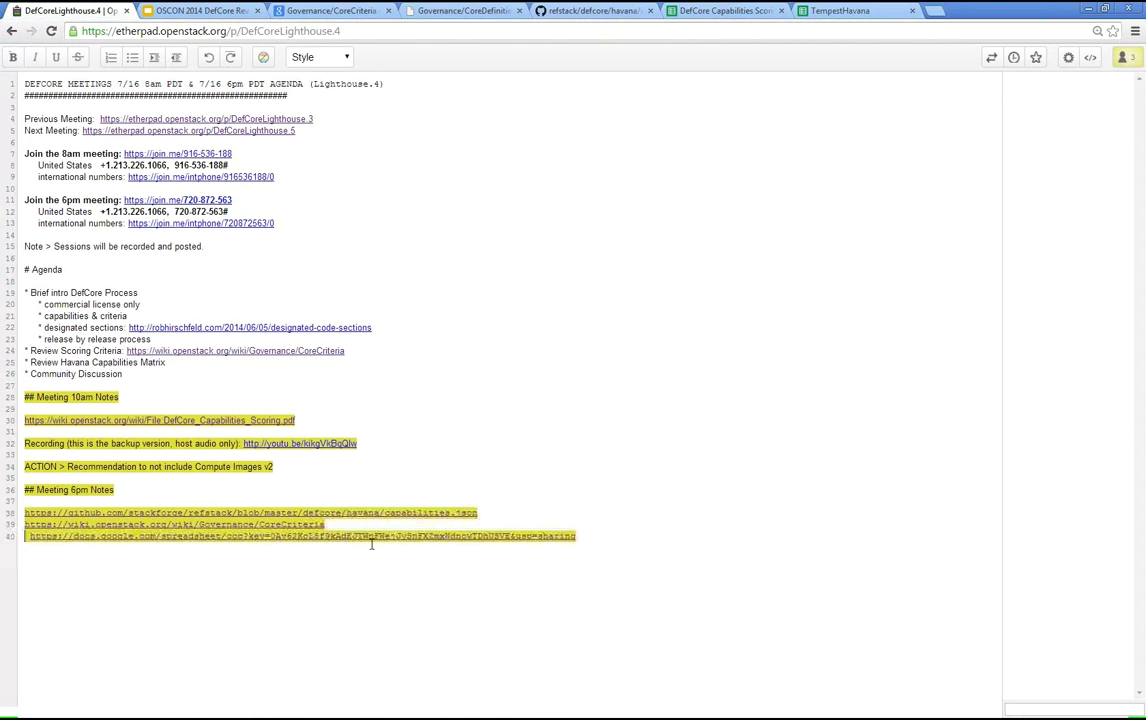
{"action": "key", "text": "BackSpace"}
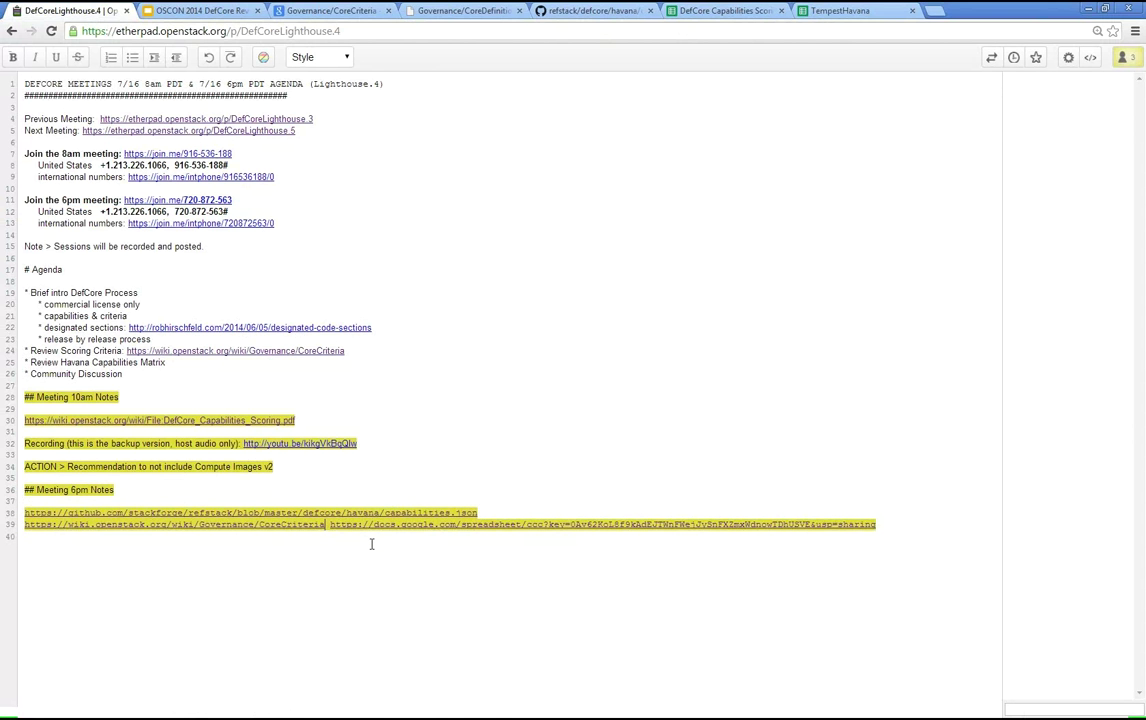
{"action": "key", "text": "Return"}
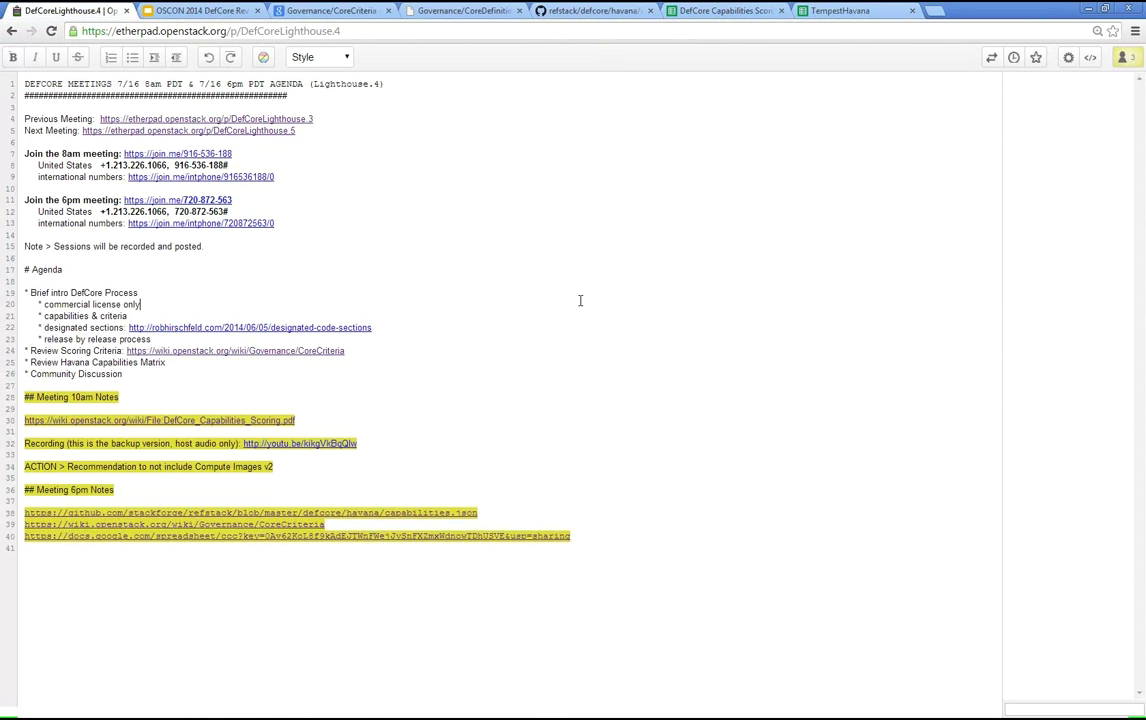
{"action": "left_click", "coordinate": [520, 303]}
{"action": "left_click", "coordinate": [207, 10]}
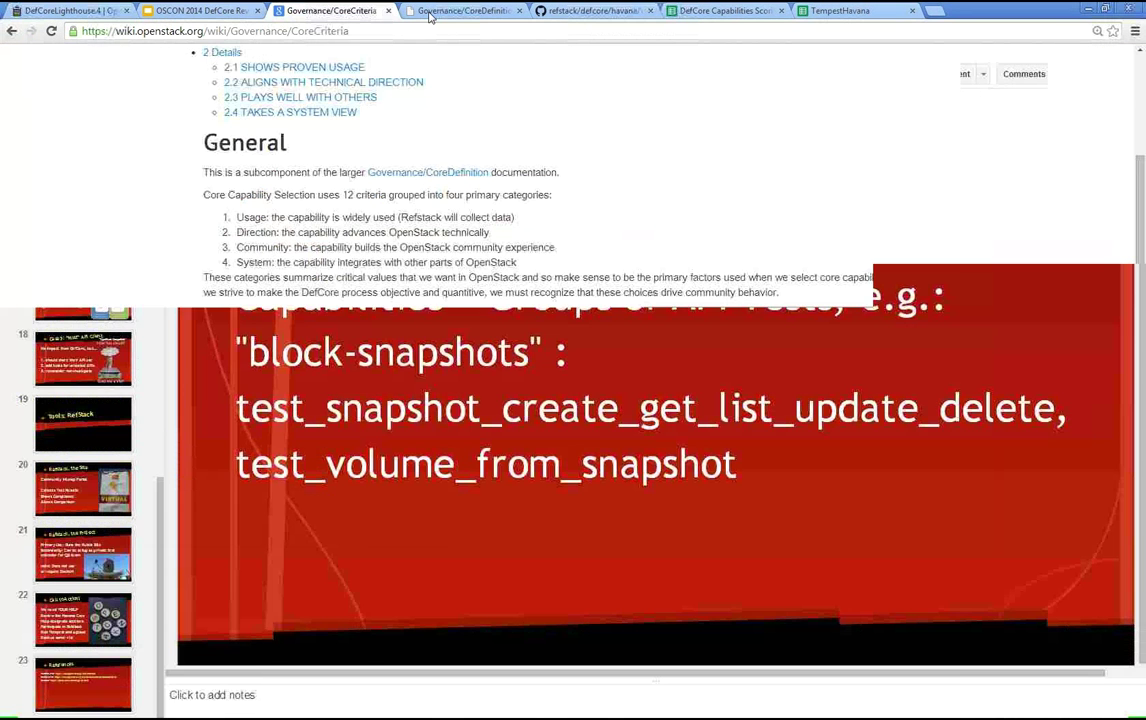
- Go via the DefCore Capabilities Scoring spreadsheet to the Havana capabilities.json file on GitHub
{"action": "left_click", "coordinate": [700, 12]}
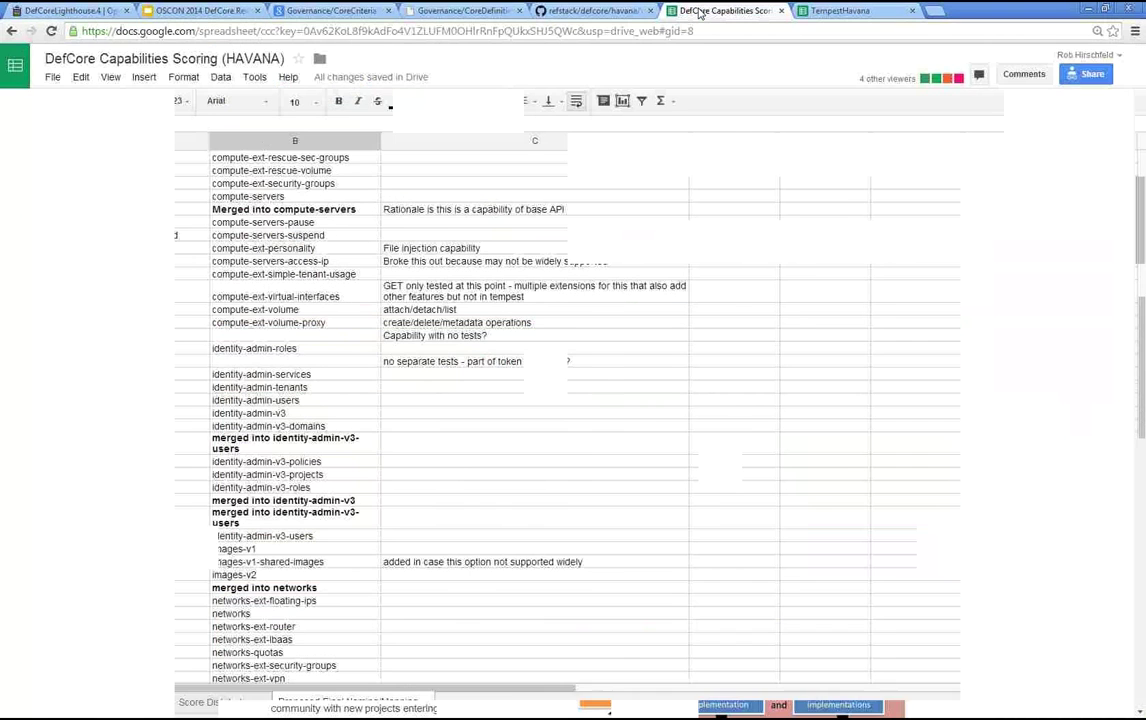
{"action": "left_click", "coordinate": [563, 12]}
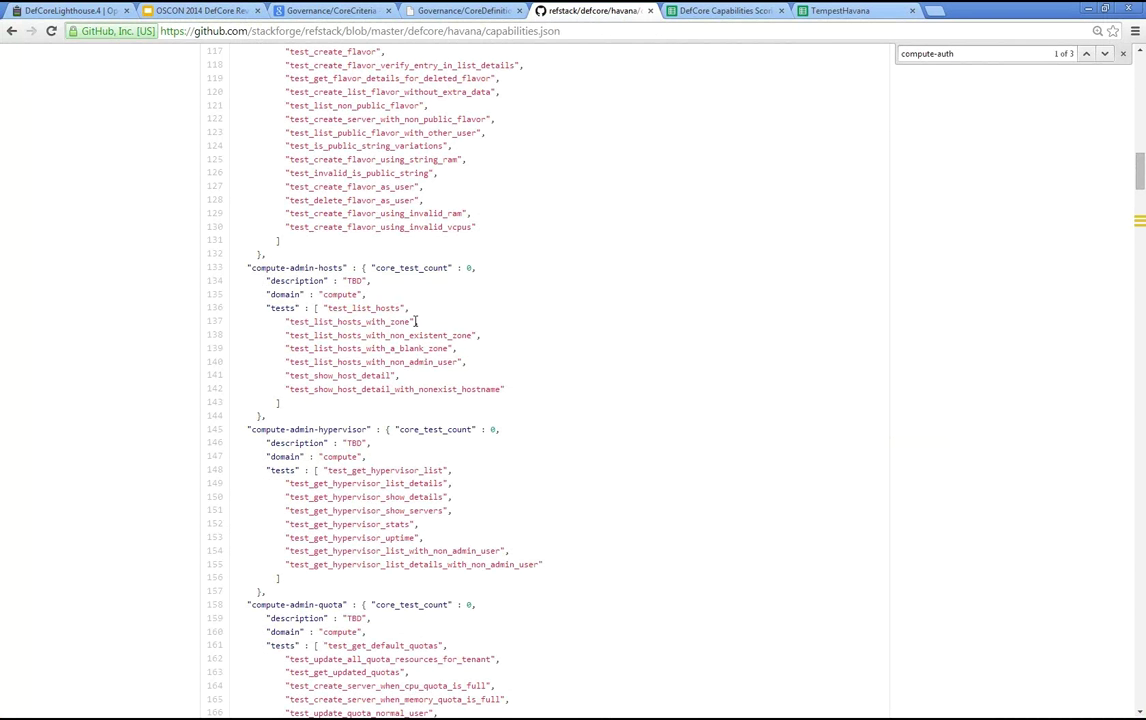
- Scroll the CoreCriteria wiki page down to the 12-criteria diagram, then return to DefCoreLighthouse.4
{"action": "left_click", "coordinate": [70, 12]}
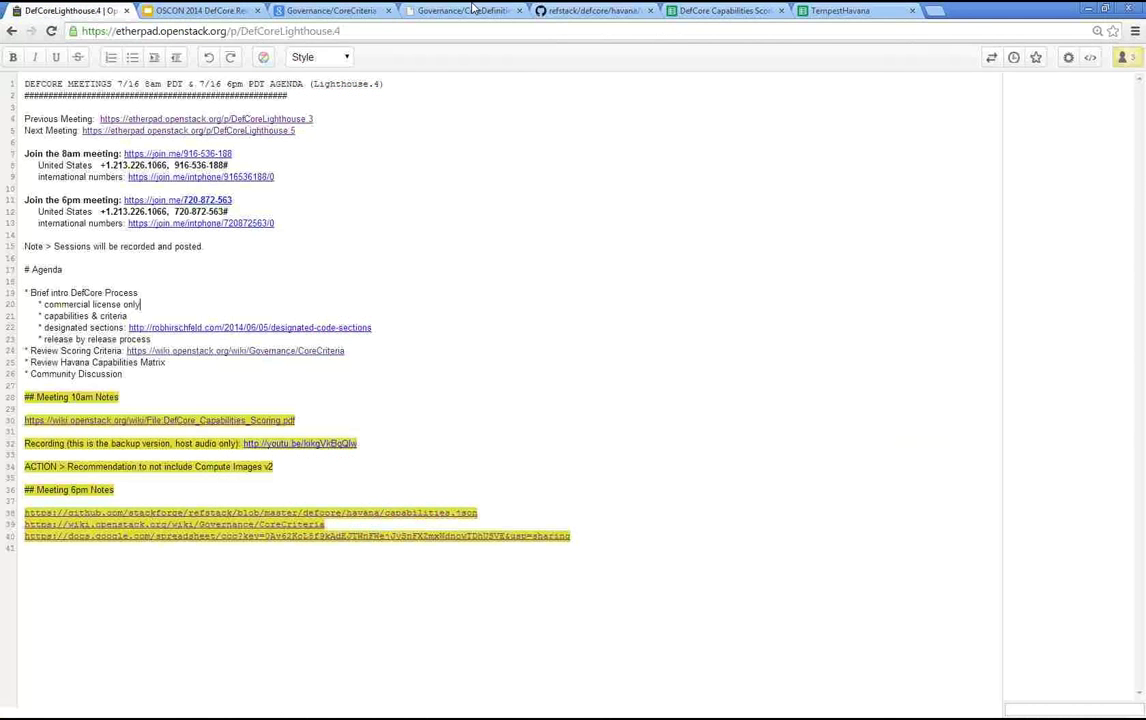
{"action": "left_click", "coordinate": [330, 10]}
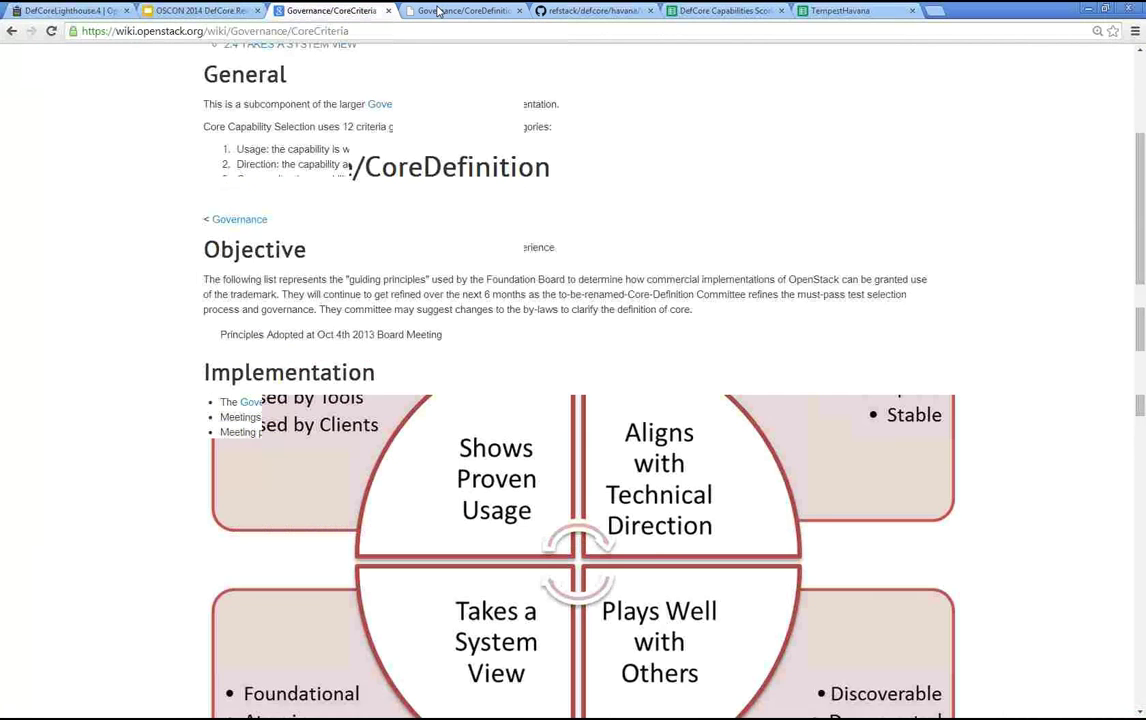
{"action": "scroll", "coordinate": [420, 385], "scroll_direction": "down", "scroll_amount": 2}
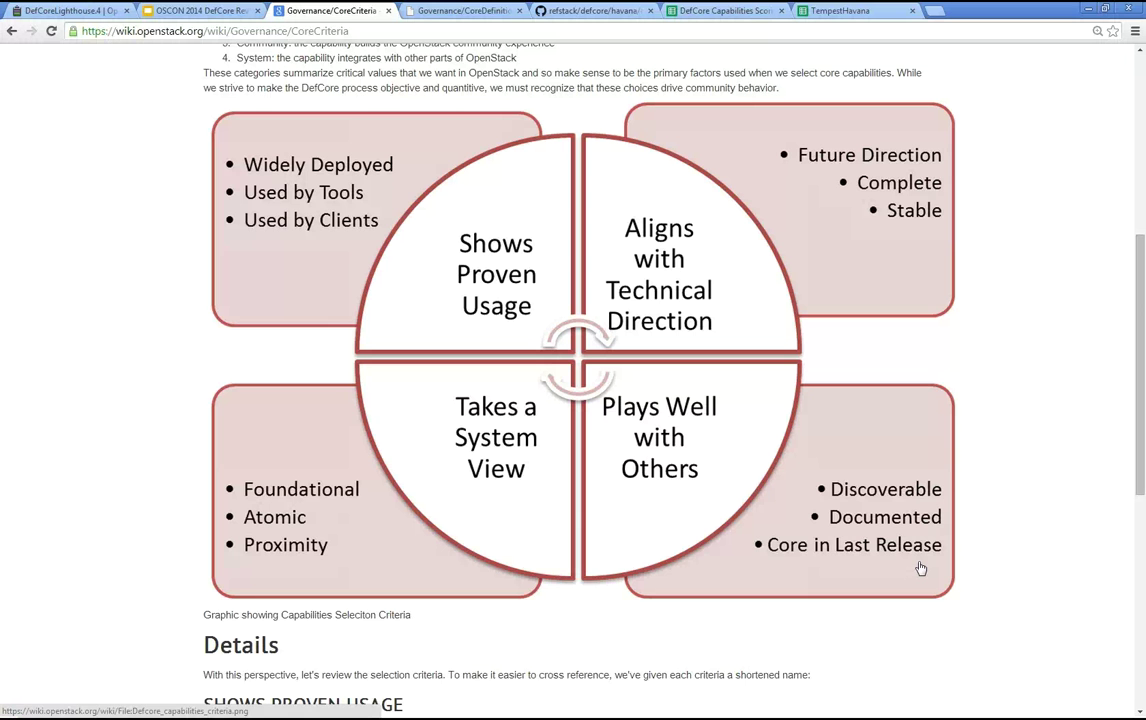
{"action": "left_click", "coordinate": [77, 14]}
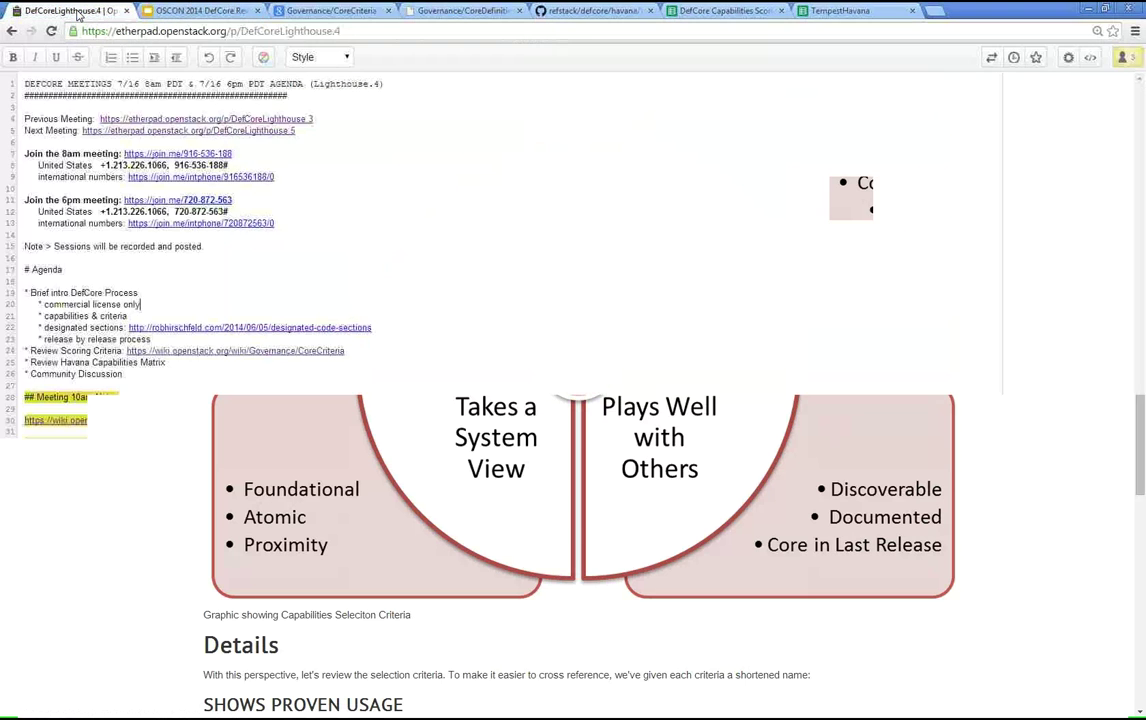
- Revisit TempestHavana and Capabilities.pdf, then show the DefCore Principles slide 9 of the OSCON deck
{"action": "left_click", "coordinate": [190, 12]}
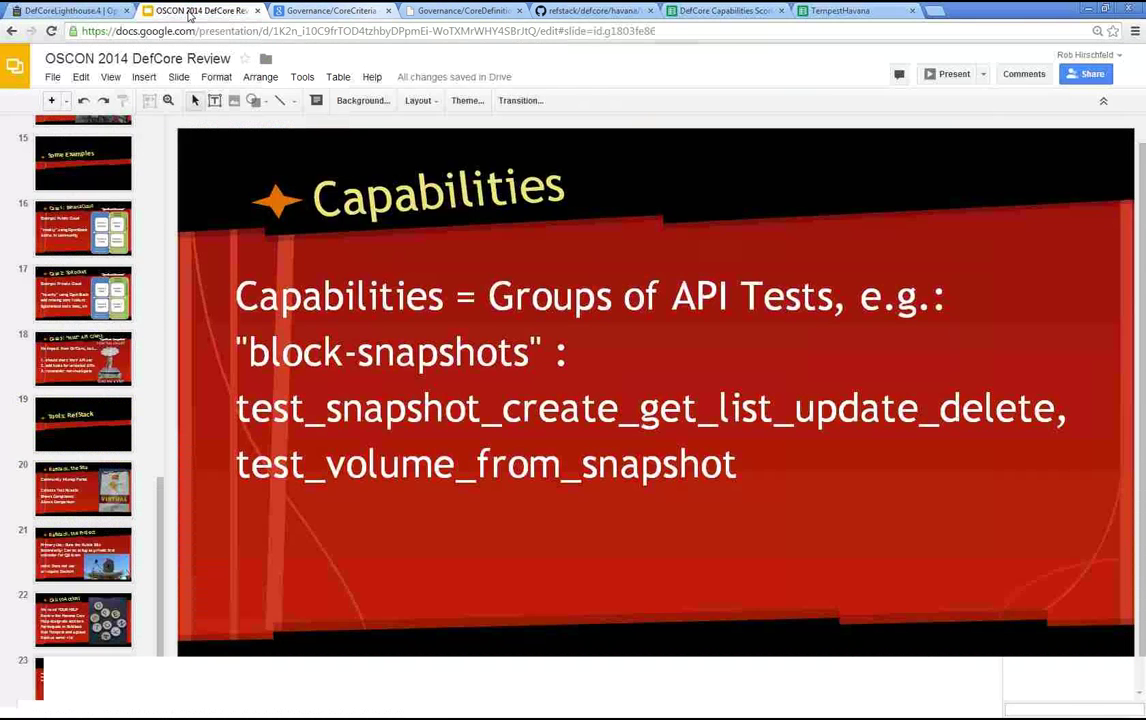
{"action": "left_click", "coordinate": [840, 11]}
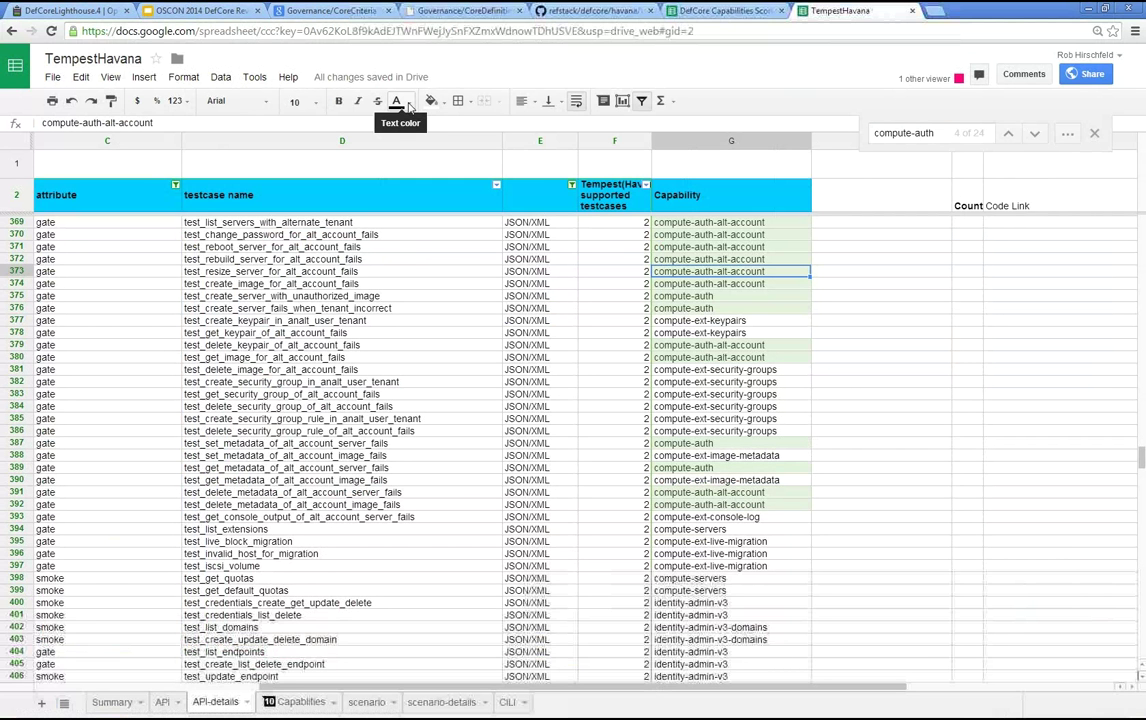
{"action": "key", "text": "alt+Tab"}
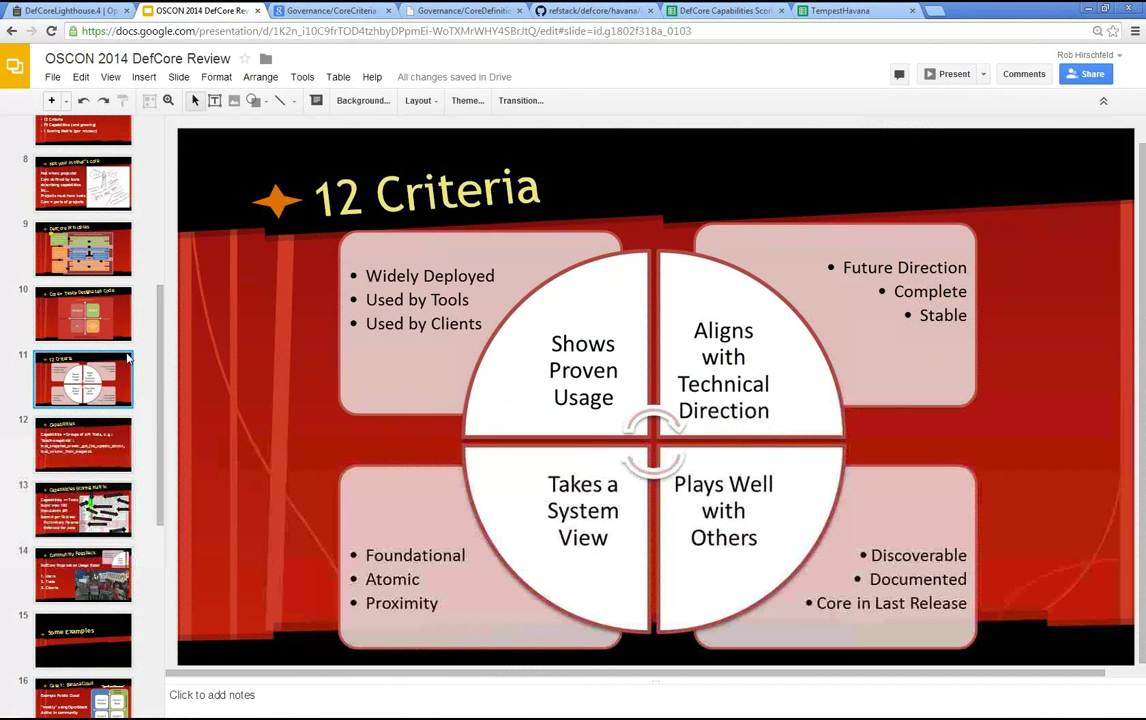
{"action": "left_click", "coordinate": [114, 246]}
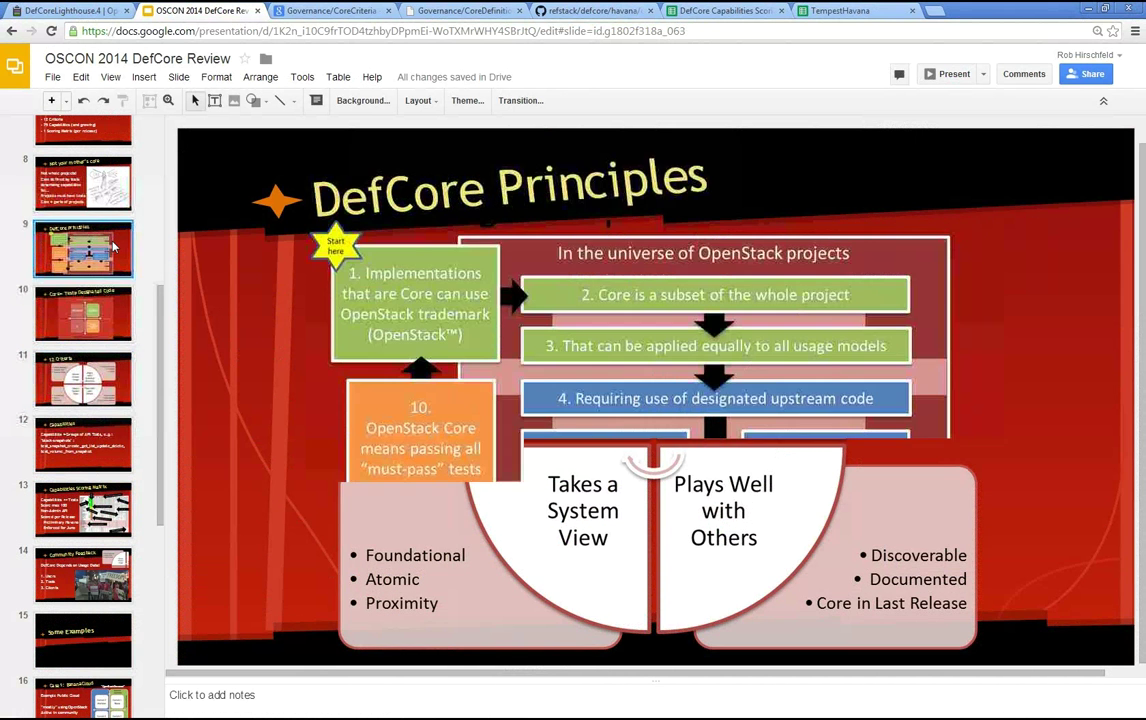